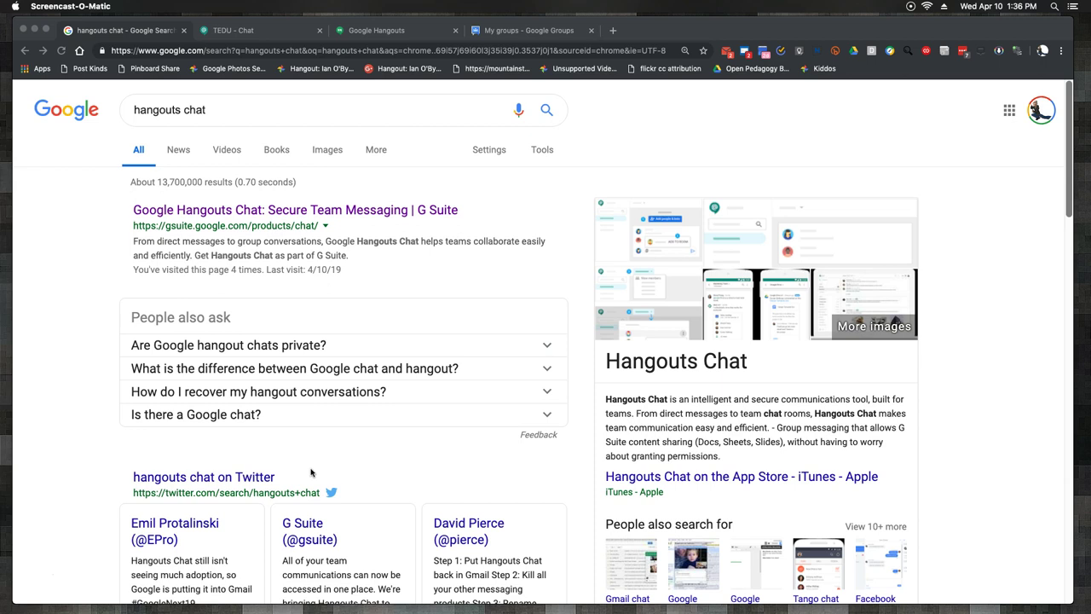
pyautogui.click(53, 294)
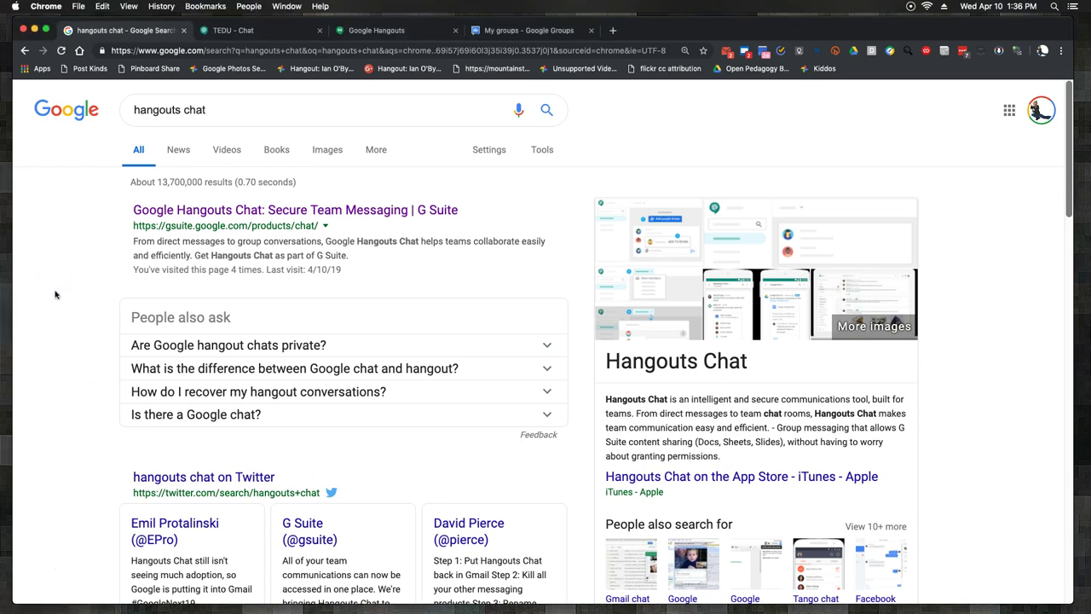
pyautogui.click(63, 297)
pyautogui.click(73, 284)
pyautogui.click(74, 258)
# Switch to the TEDU - Chat tab and scroll through the room's three discussion threads
pyautogui.click(223, 31)
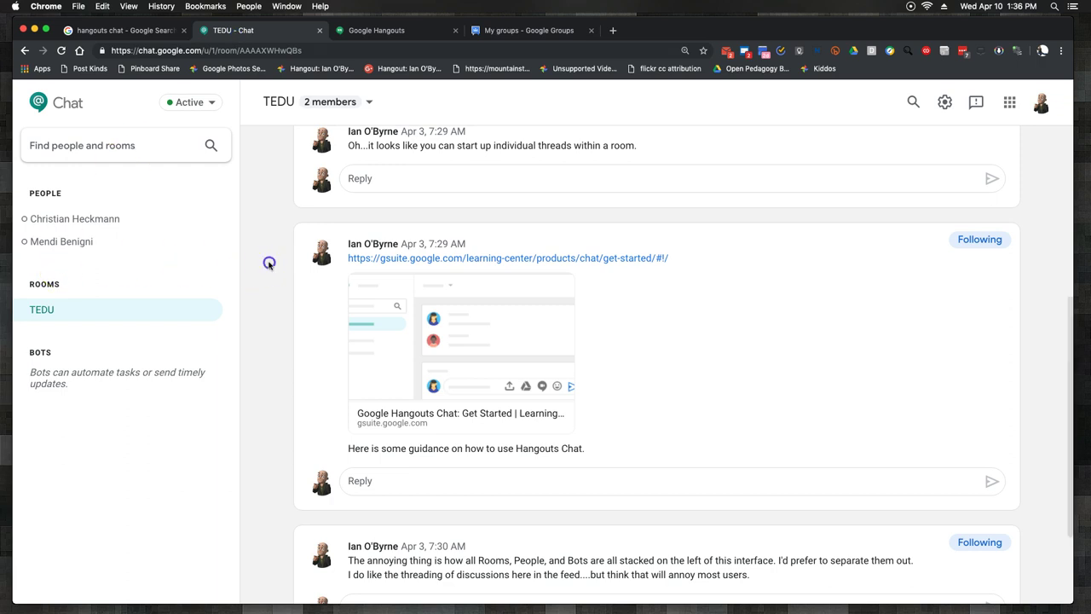
pyautogui.scroll(-1, 268, 265)
pyautogui.scroll(-2, 256, 248)
pyautogui.scroll(10, 261, 241)
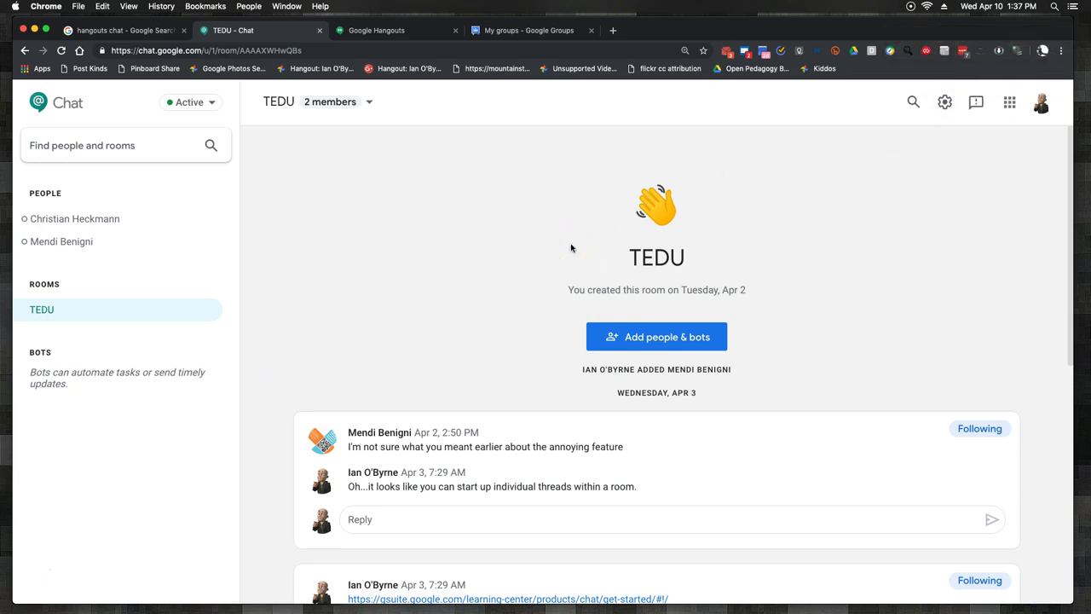
pyautogui.click(248, 439)
pyautogui.click(313, 438)
pyautogui.click(267, 439)
pyautogui.scroll(-5, 266, 440)
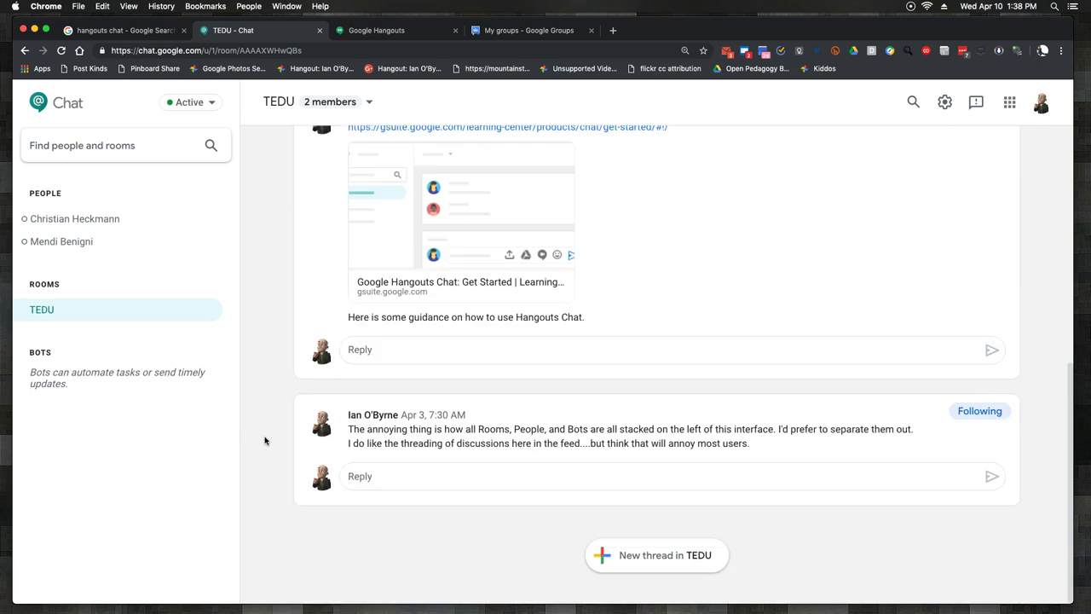
pyautogui.scroll(10, 264, 441)
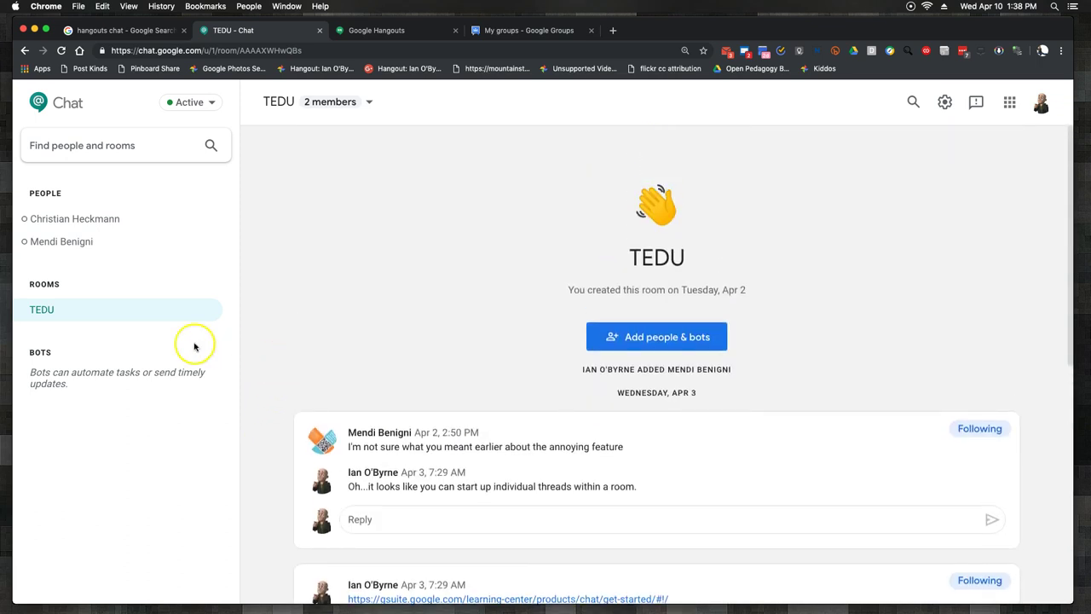
# Open the TEDU room's options menu, close it unused, and look over the sidebar entries
pyautogui.click(111, 312)
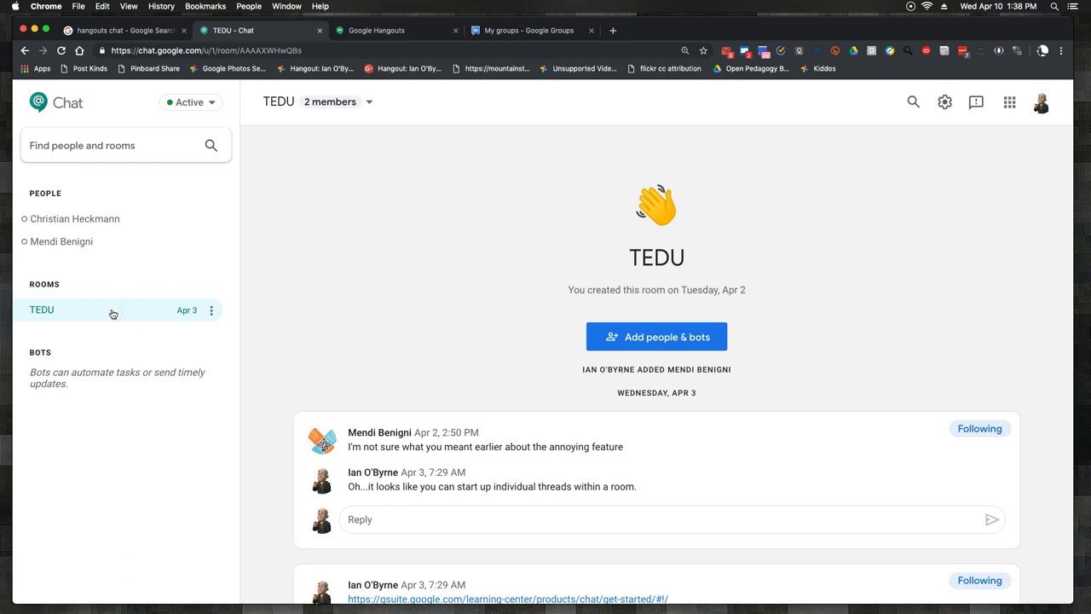
pyautogui.click(211, 311)
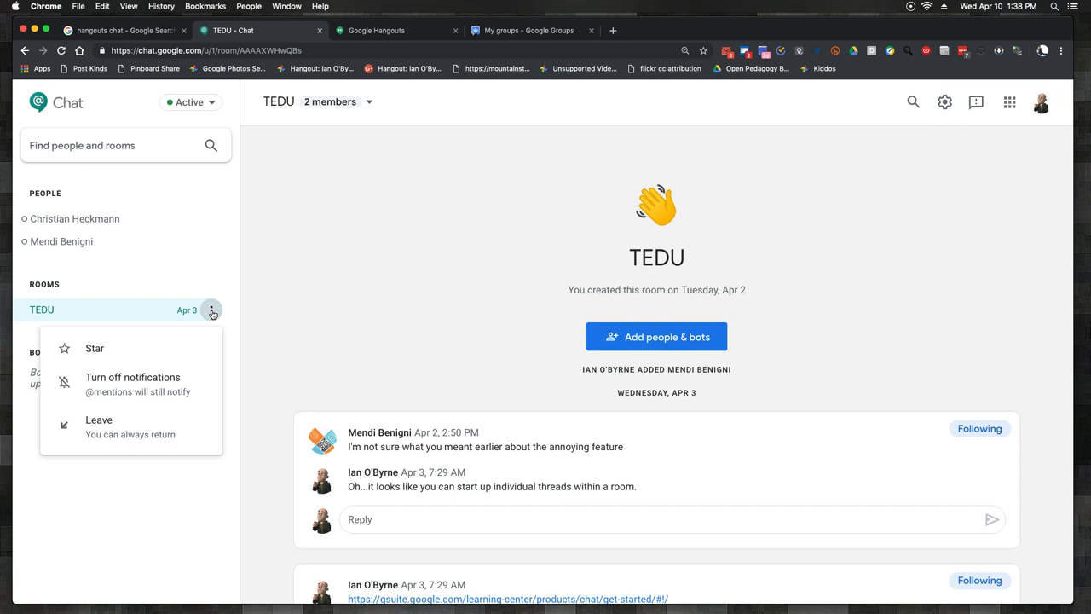
pyautogui.click(328, 307)
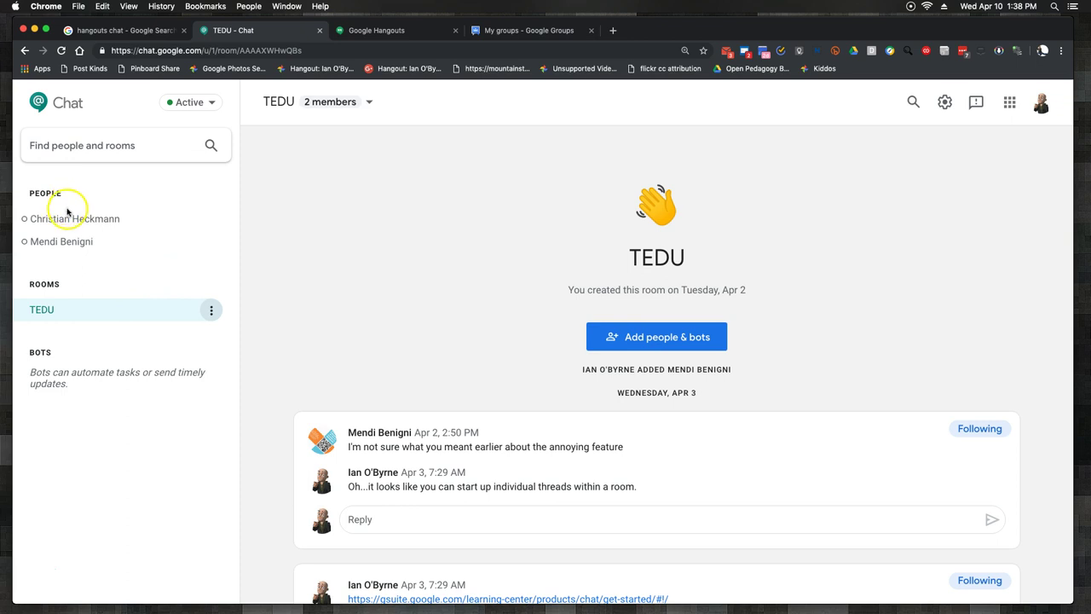
pyautogui.click(85, 313)
pyautogui.click(43, 285)
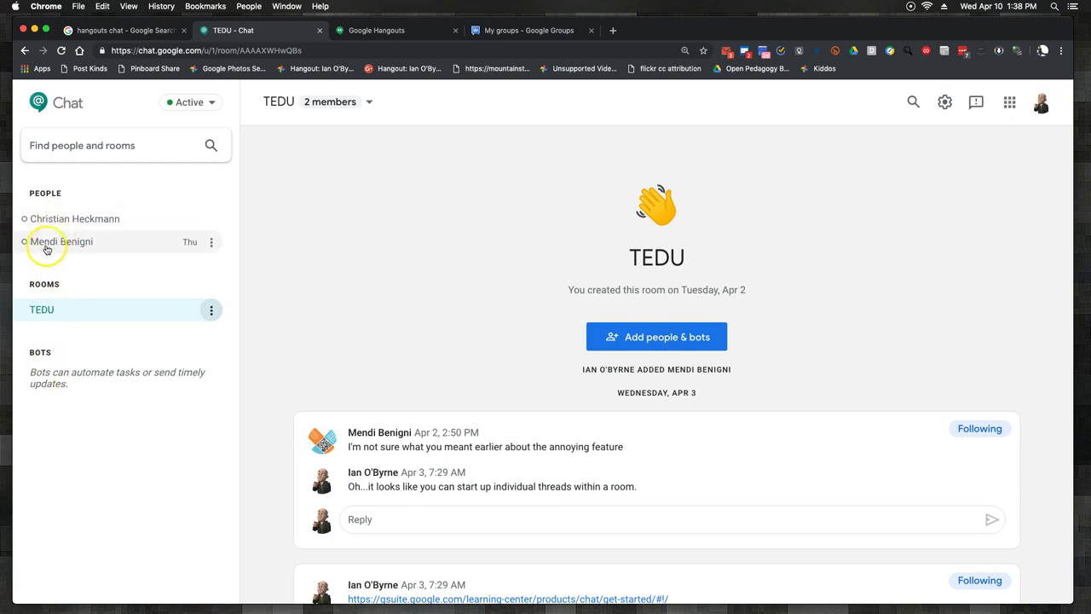
pyautogui.moveTo(34, 242)
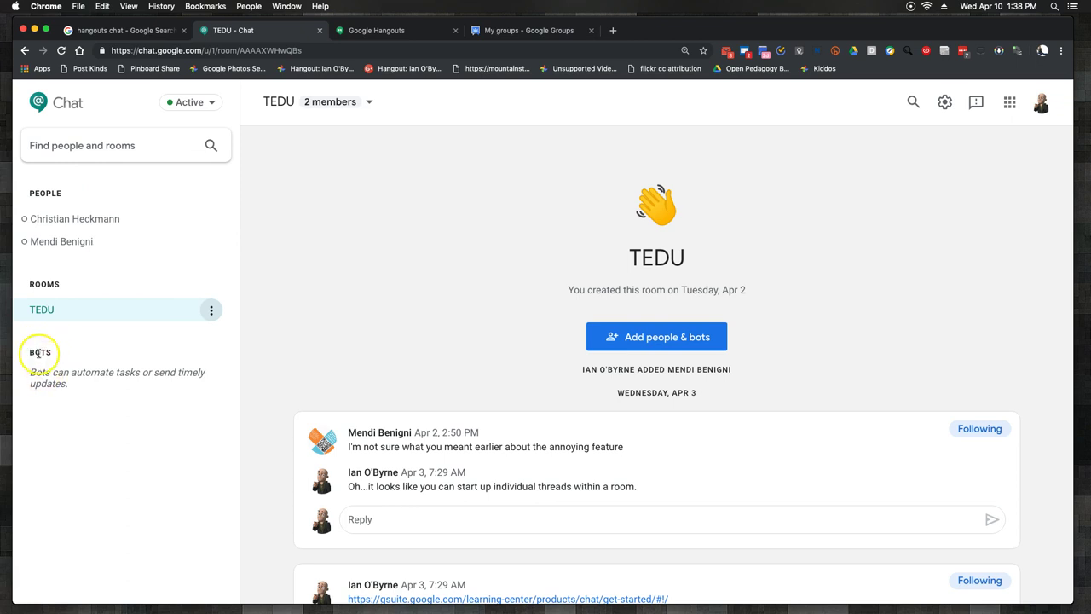
pyautogui.click(44, 316)
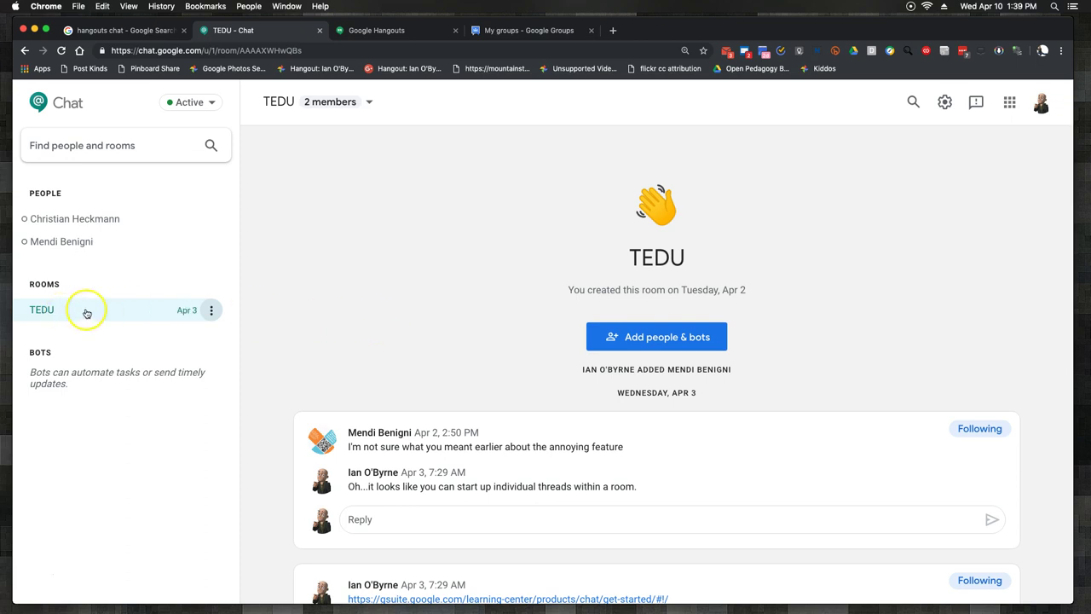
# Reopen and close the TEDU options menu, then bring up the Add people & bots dialog
pyautogui.click(211, 311)
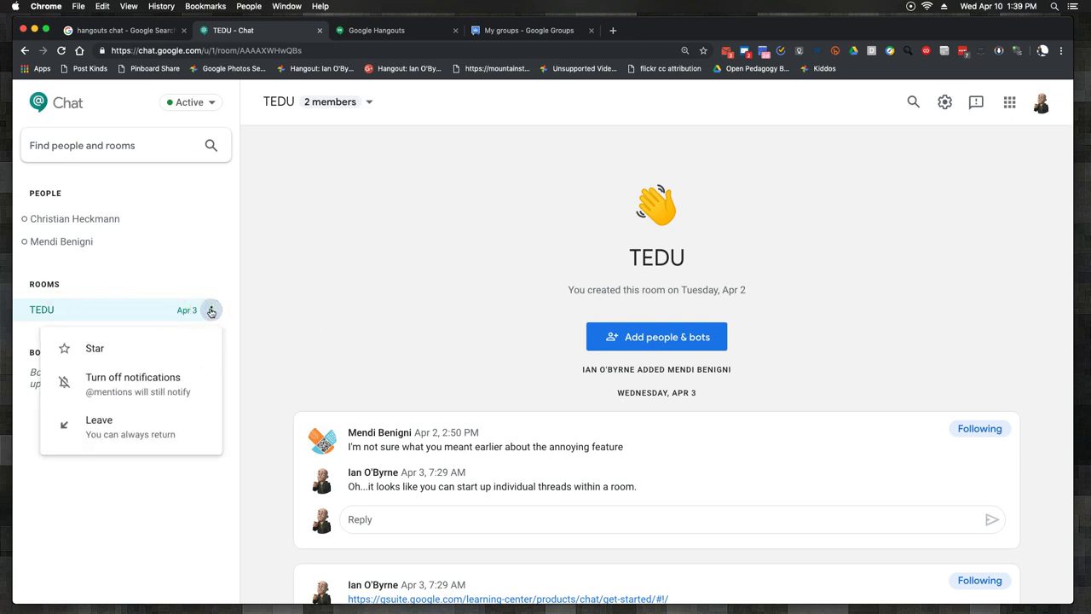
pyautogui.click(372, 287)
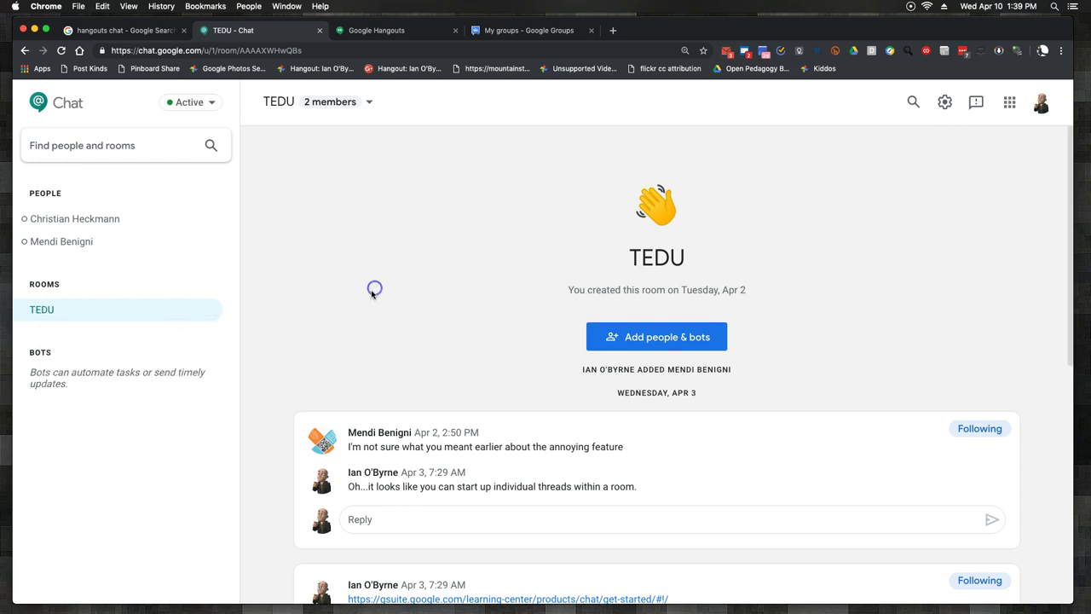
pyautogui.click(635, 338)
pyautogui.click(659, 490)
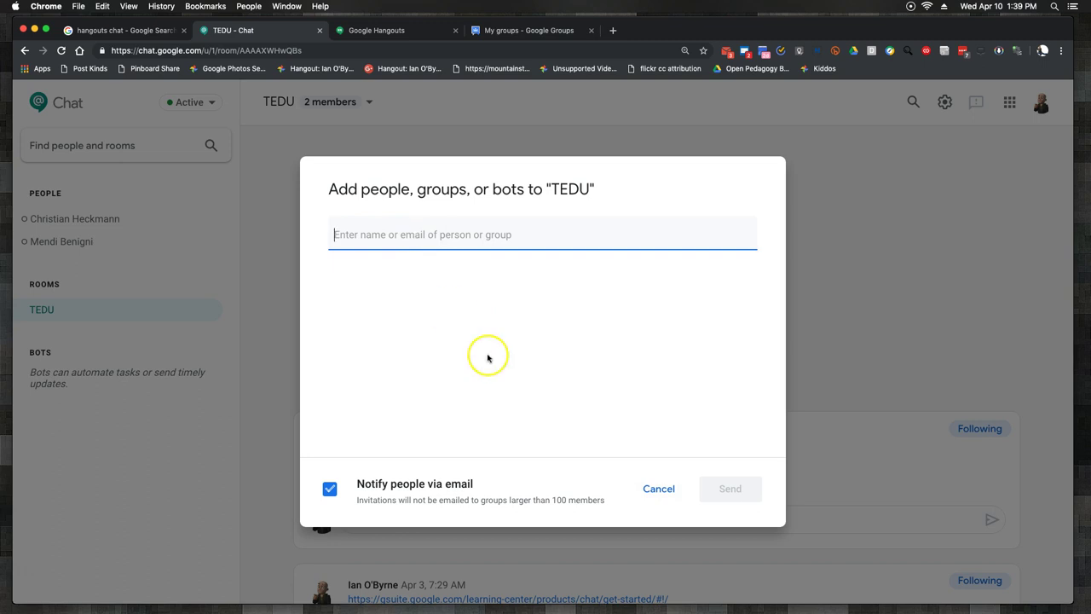
# Cancel the Add people, groups, or bots dialog so TEDU keeps its 2 members
pyautogui.click(660, 491)
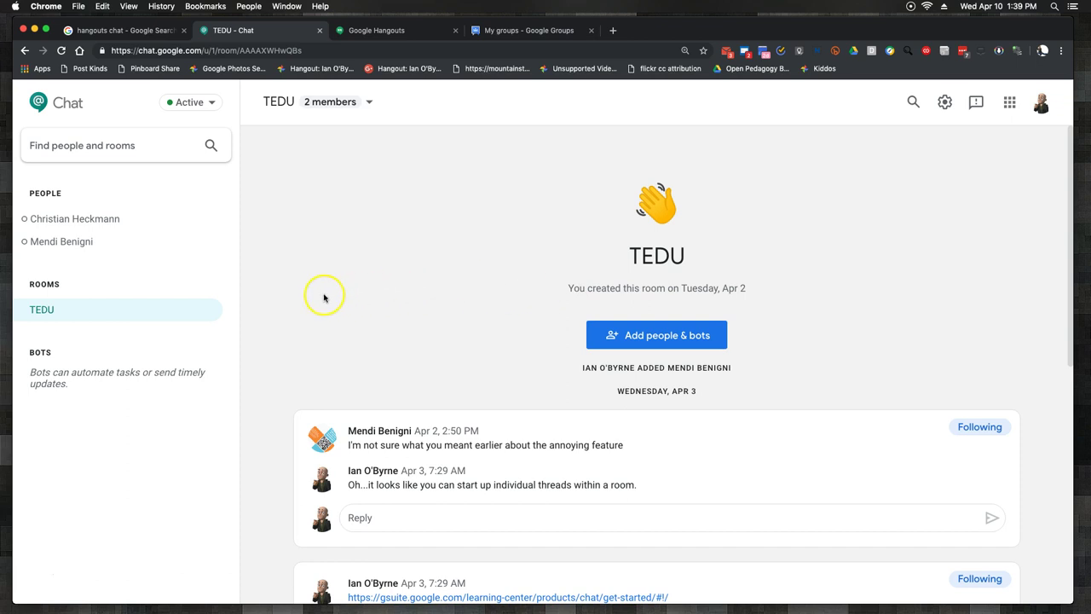
pyautogui.scroll(-5, 307, 298)
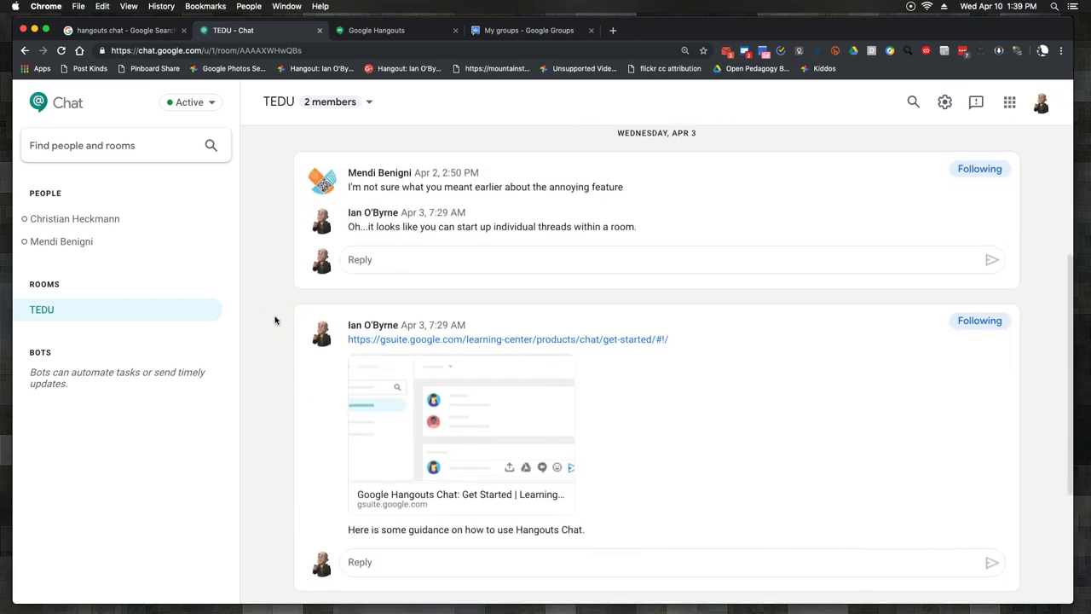
pyautogui.scroll(2, 271, 320)
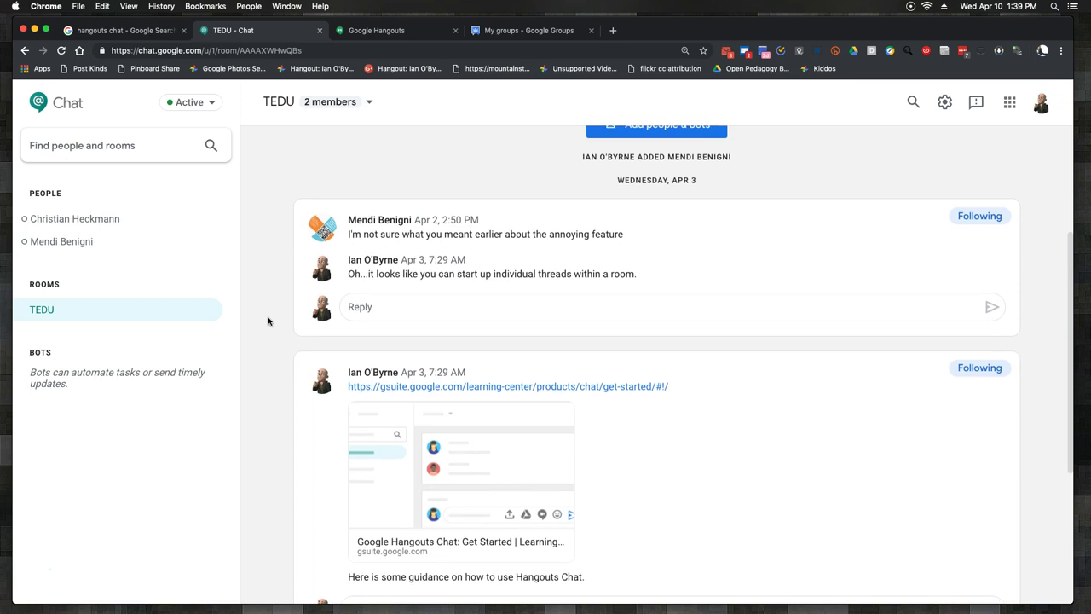
pyautogui.scroll(1, 260, 297)
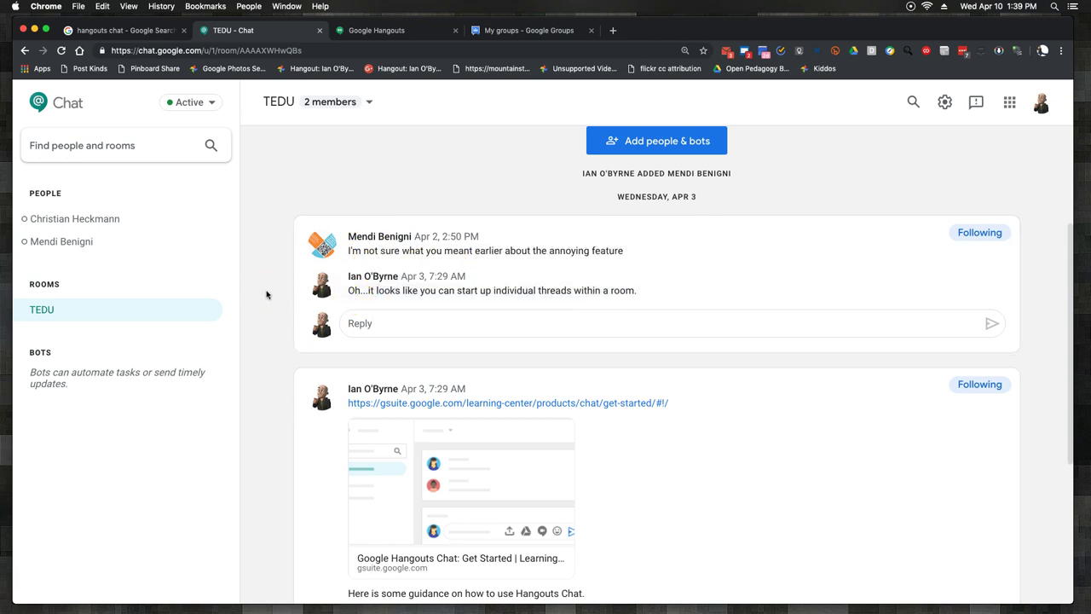
pyautogui.scroll(1, 266, 295)
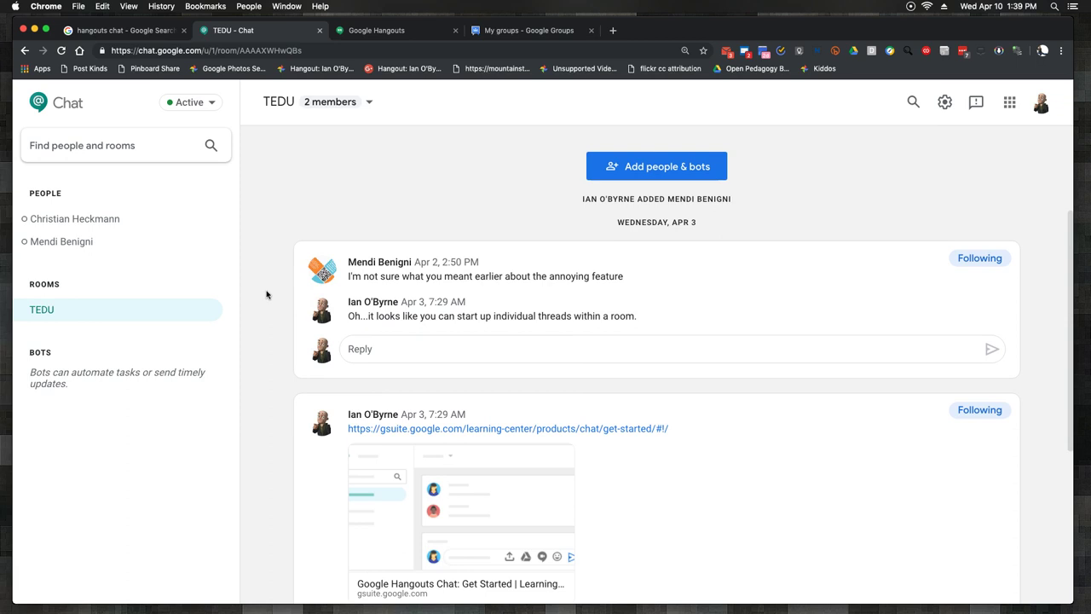
pyautogui.click(256, 304)
pyautogui.click(96, 244)
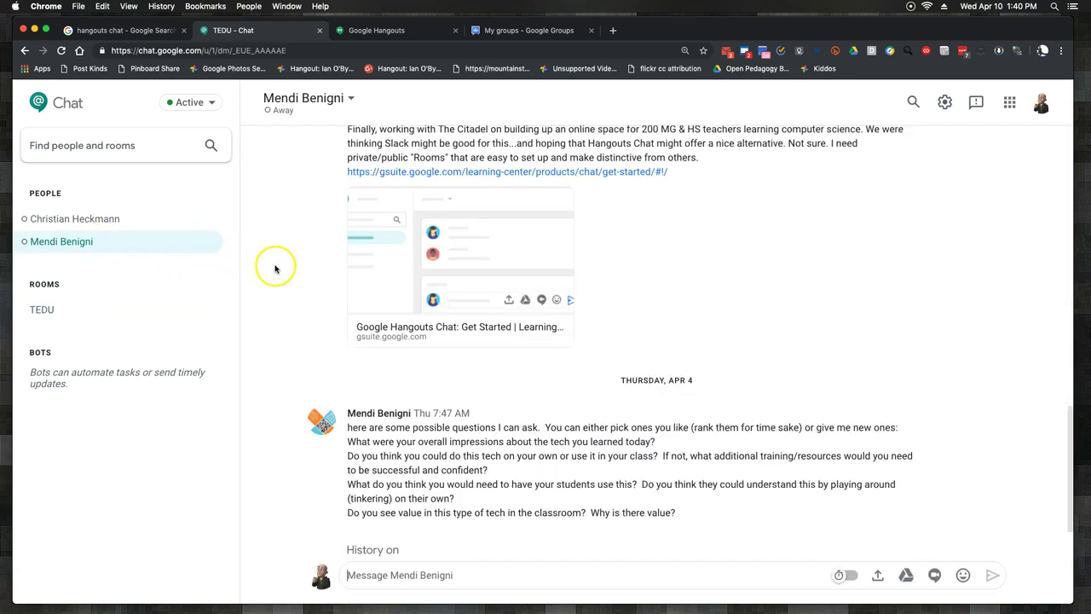
pyautogui.scroll(15, 274, 268)
pyautogui.scroll(-15, 274, 268)
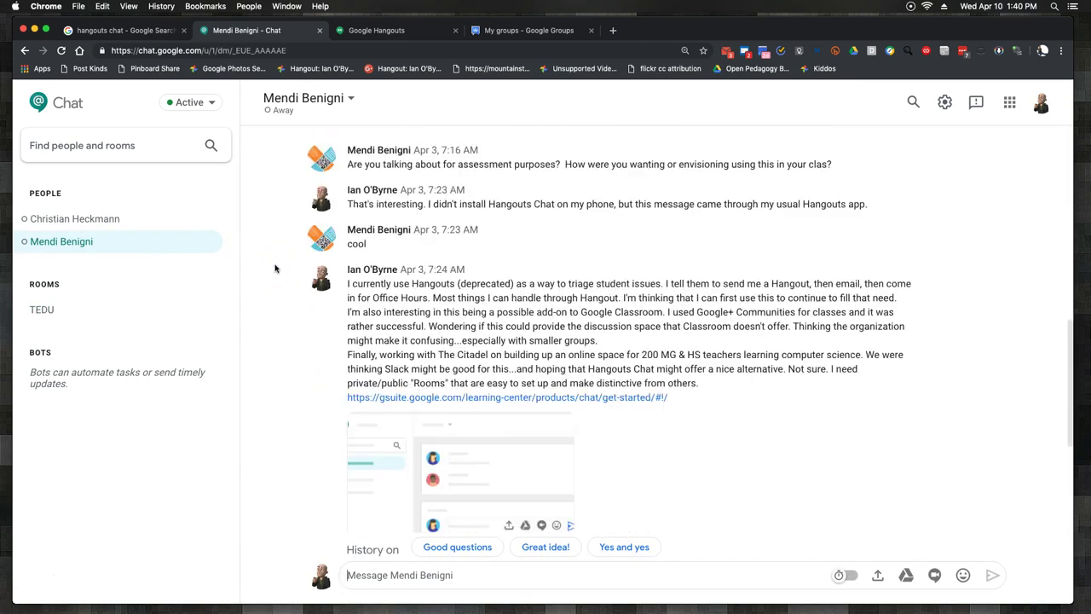
pyautogui.click(166, 307)
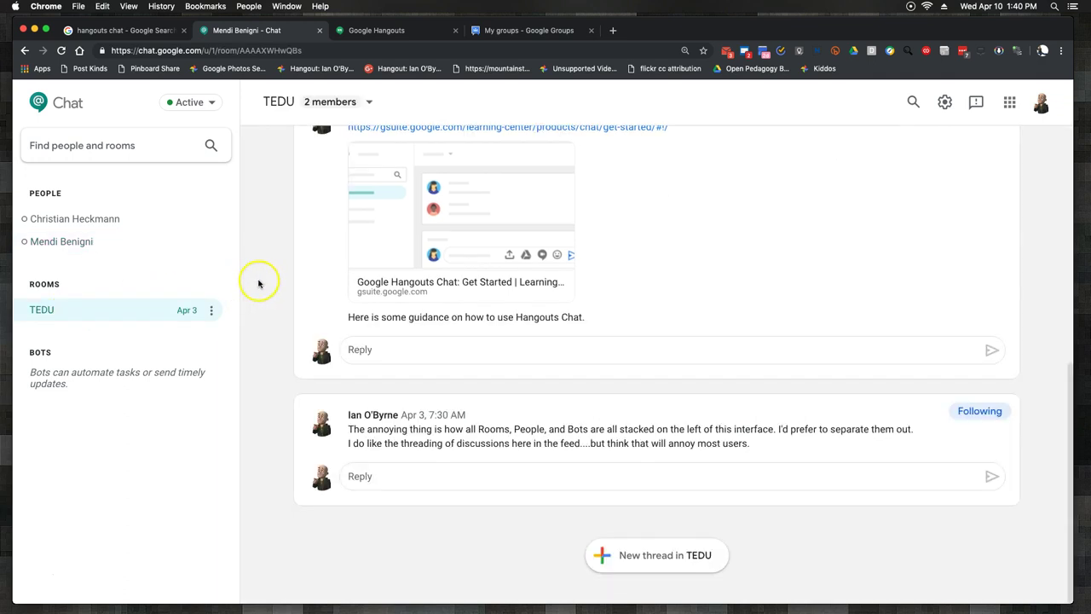
pyautogui.scroll(5, 267, 281)
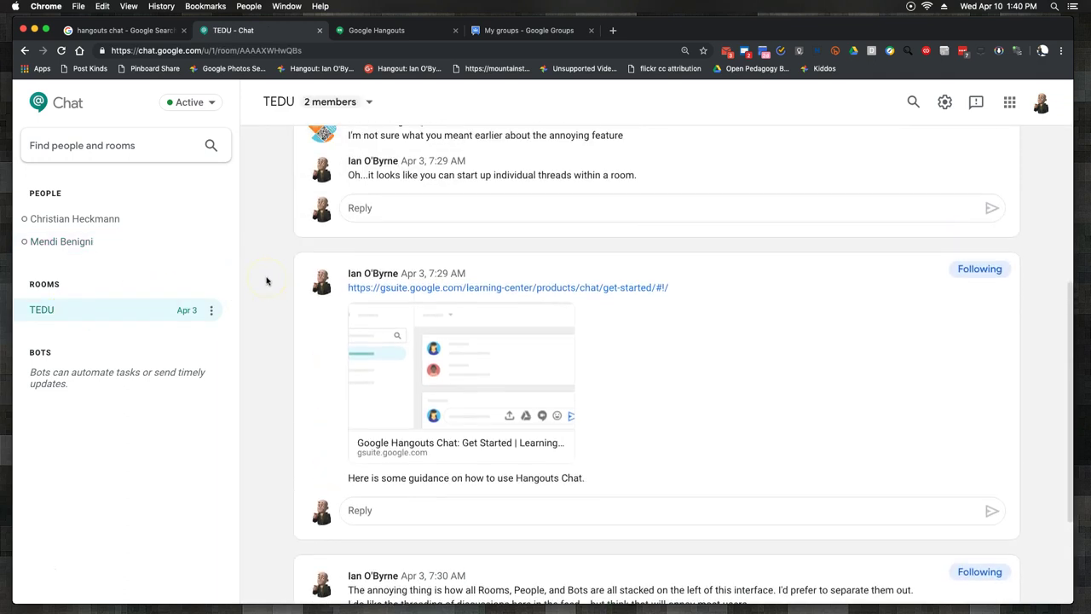
pyautogui.scroll(4, 267, 281)
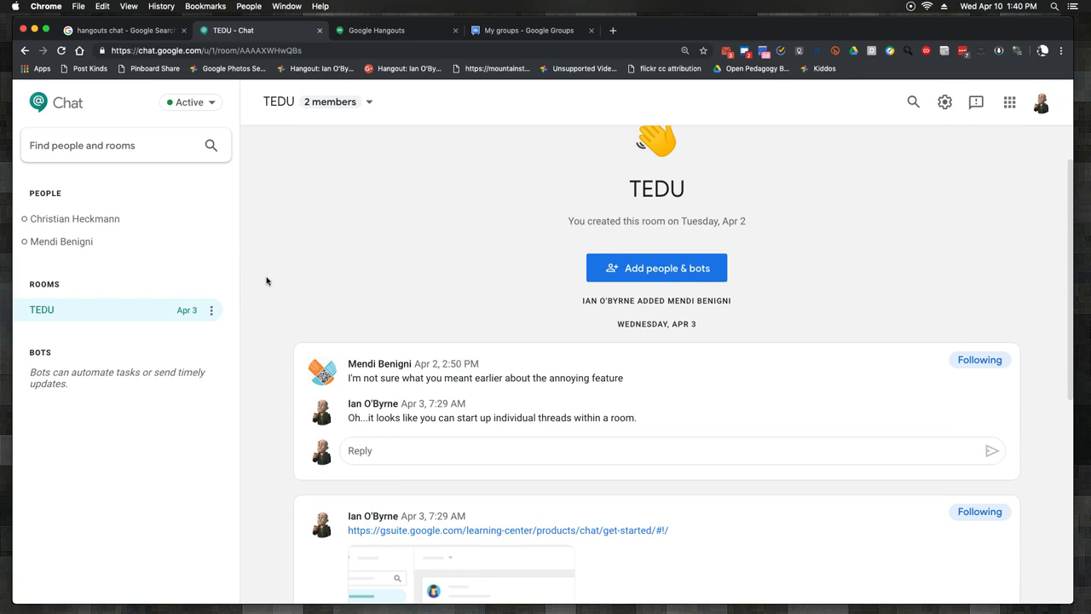
pyautogui.click(268, 294)
pyautogui.click(271, 304)
pyautogui.scroll(-2, 272, 307)
pyautogui.click(267, 314)
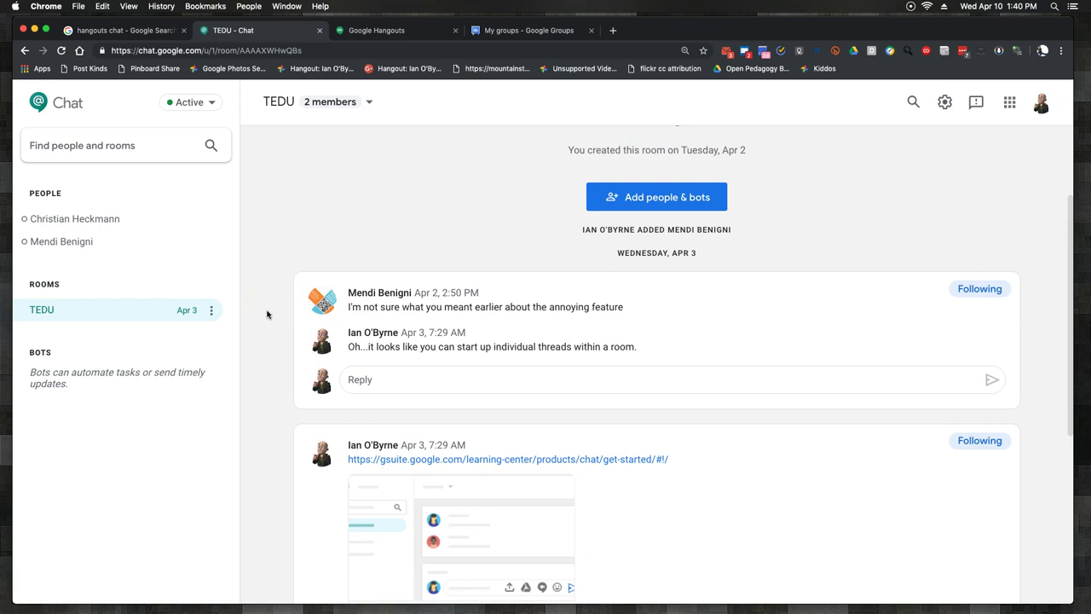
pyautogui.scroll(-1, 267, 315)
pyautogui.click(394, 310)
pyautogui.scroll(-5, 297, 360)
pyautogui.click(292, 431)
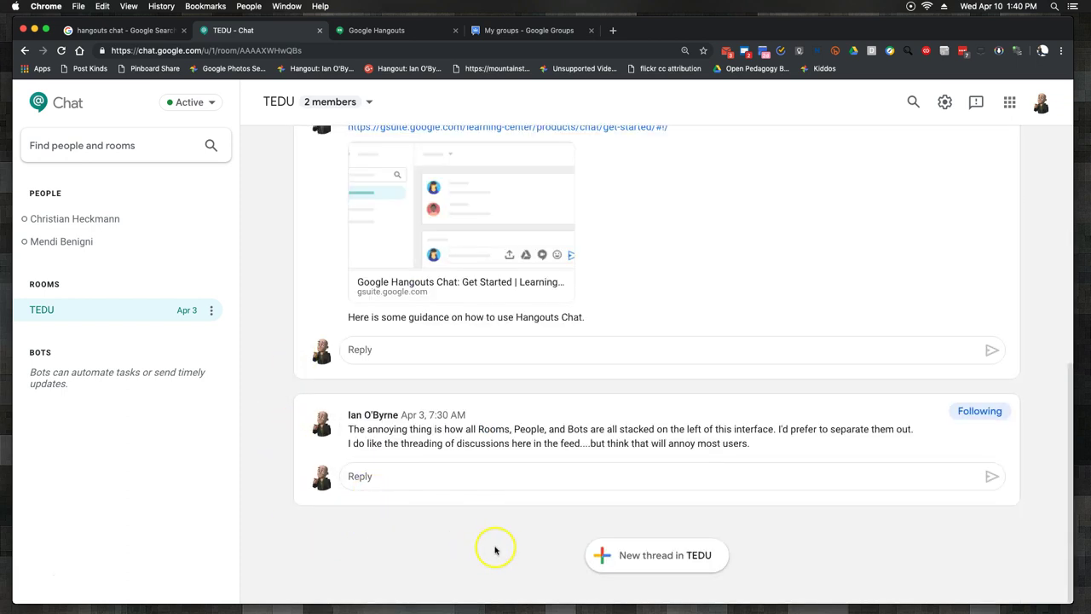
pyautogui.click(448, 476)
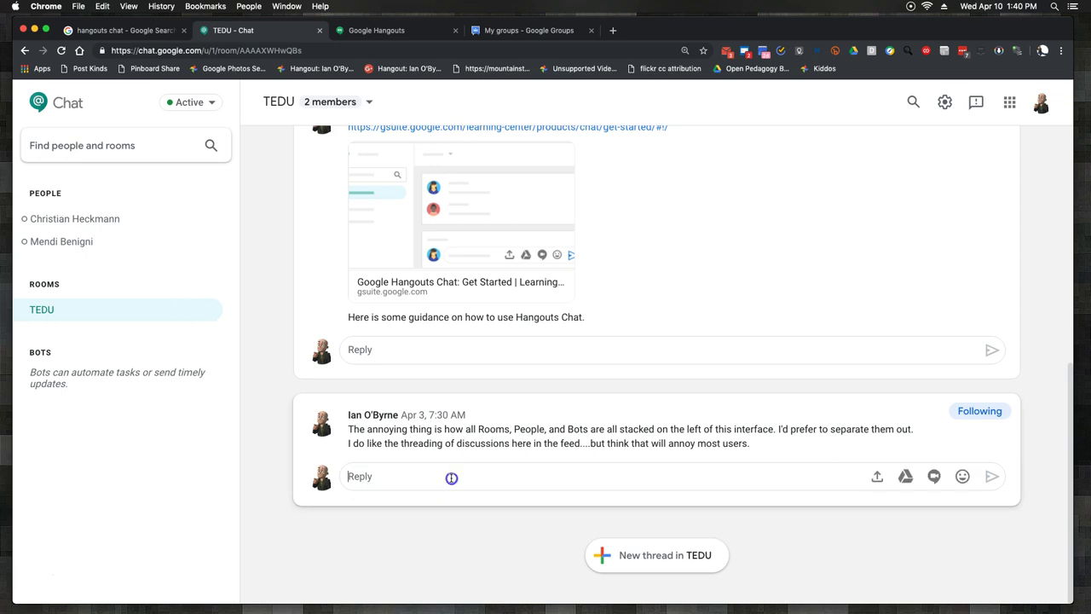
pyautogui.click(469, 433)
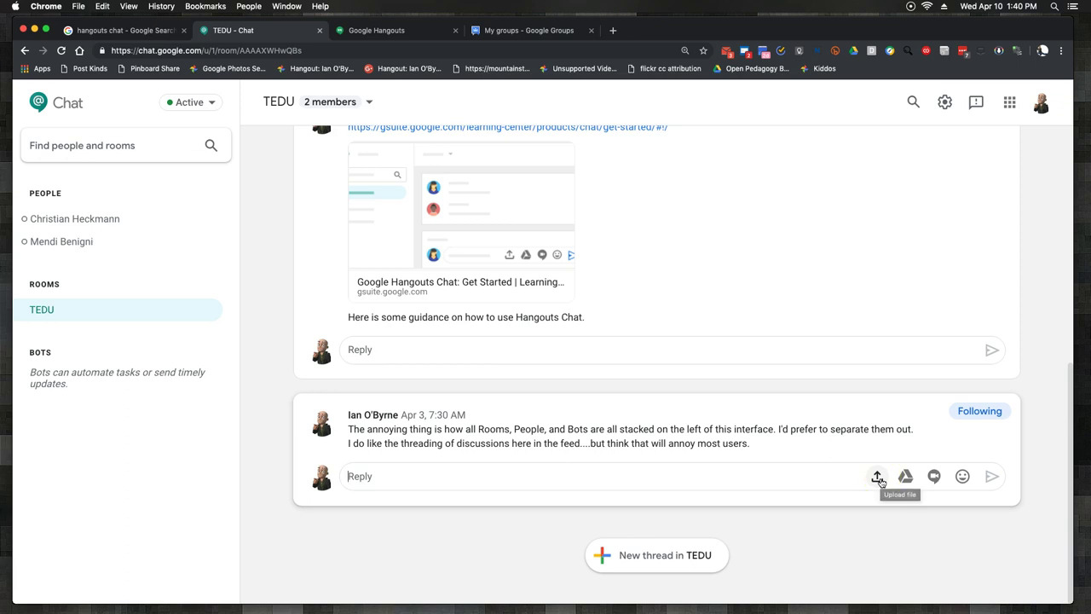
pyautogui.click(906, 476)
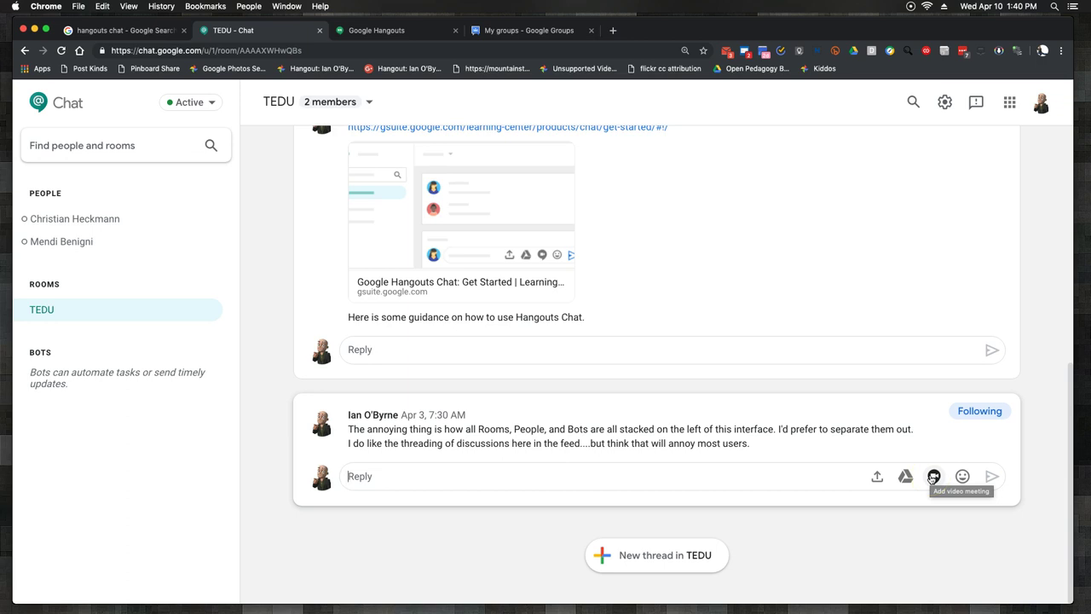
pyautogui.click(962, 476)
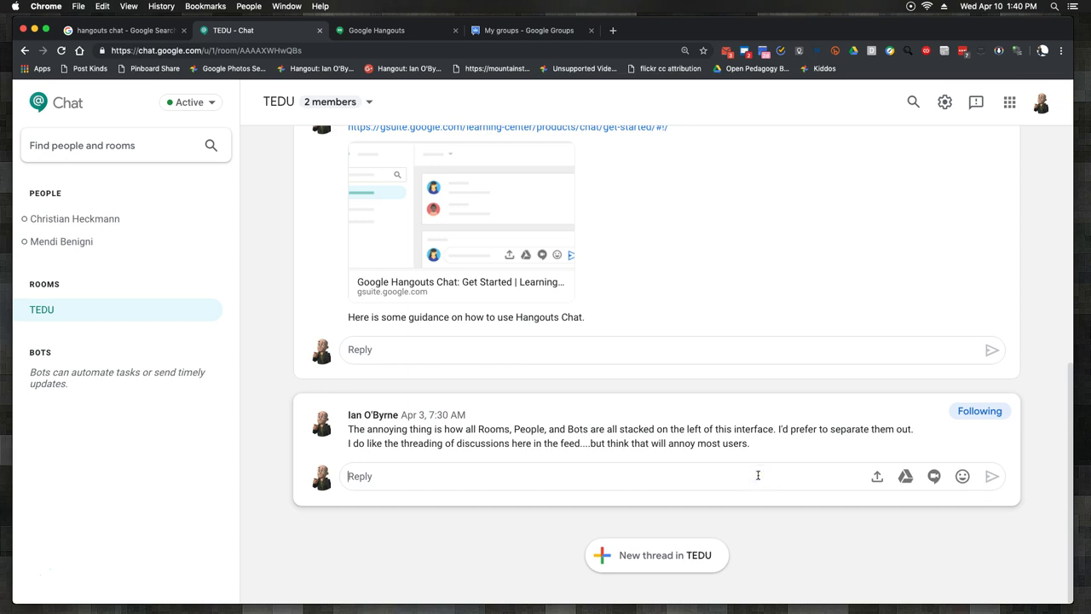
pyautogui.click(657, 554)
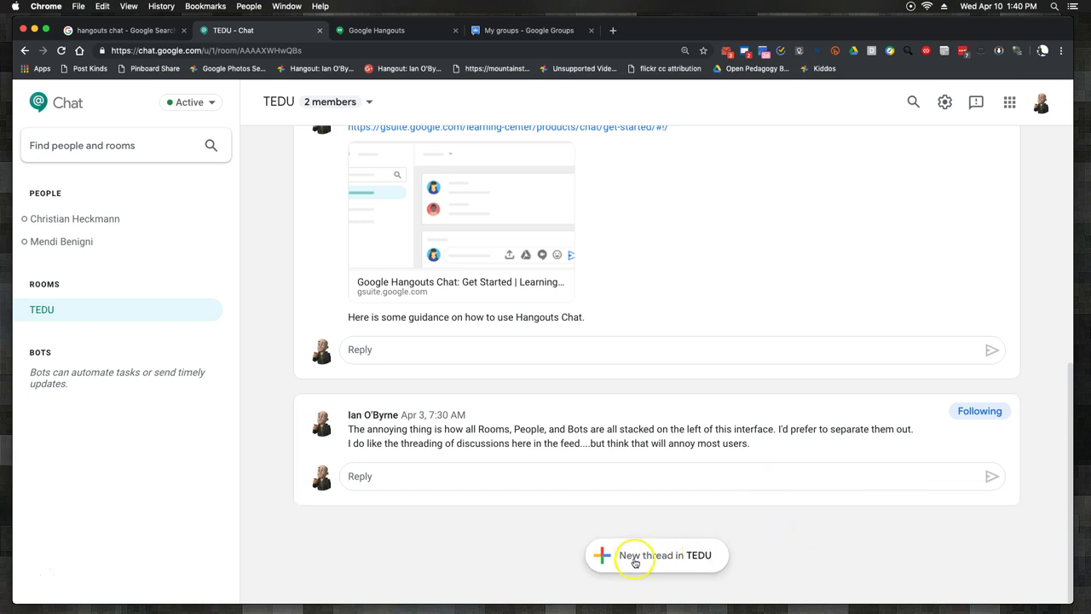
pyautogui.click(486, 557)
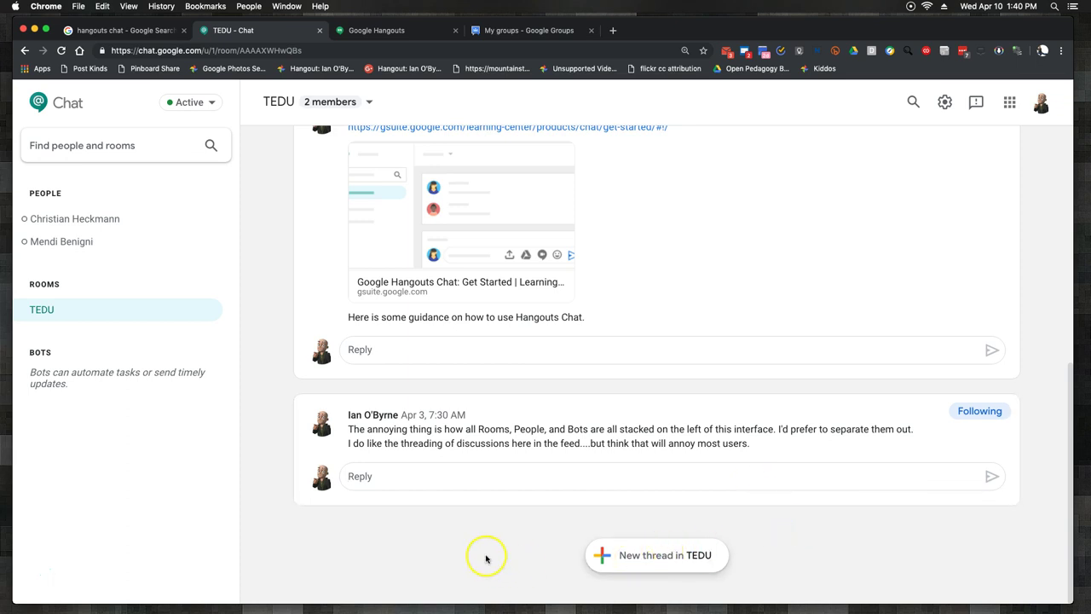
# Scroll to the top of the TEDU room, then open the second contact under PEOPLE
pyautogui.scroll(3, 290, 488)
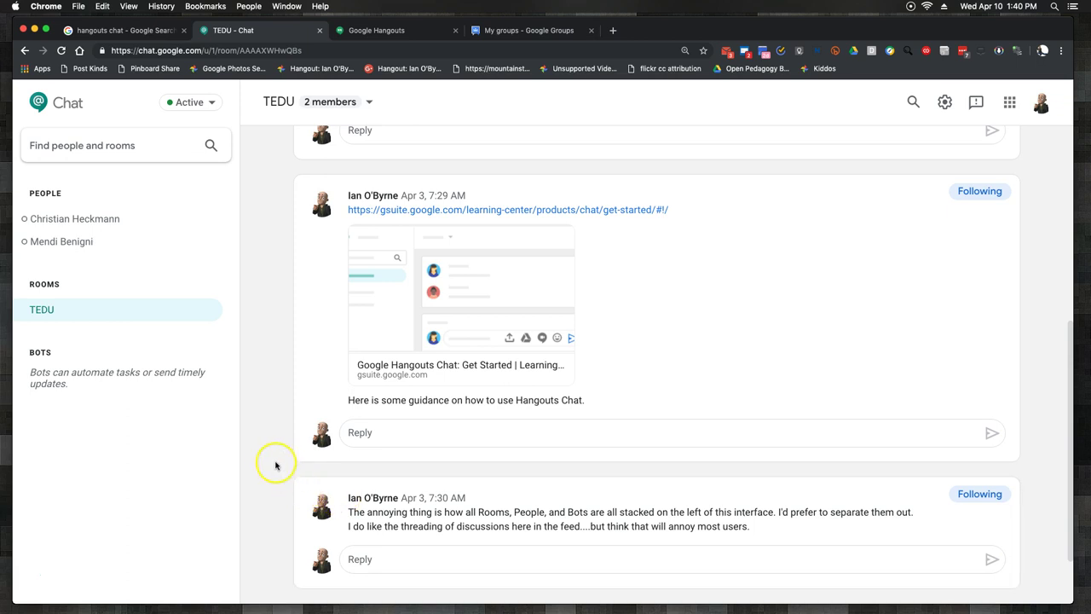
pyautogui.scroll(5, 270, 460)
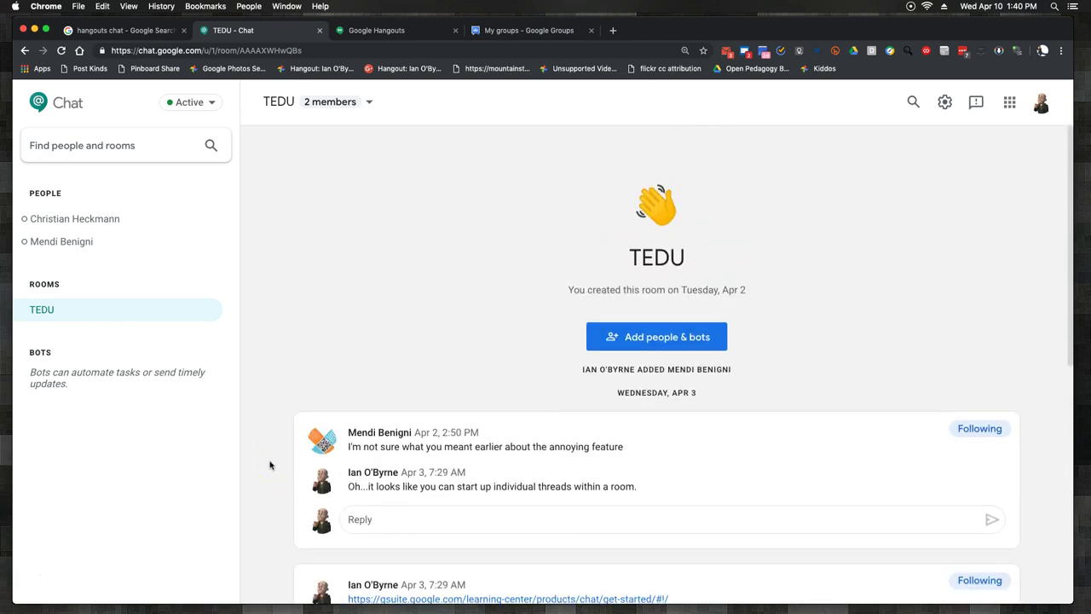
pyautogui.scroll(-5, 270, 464)
pyautogui.scroll(3, 263, 452)
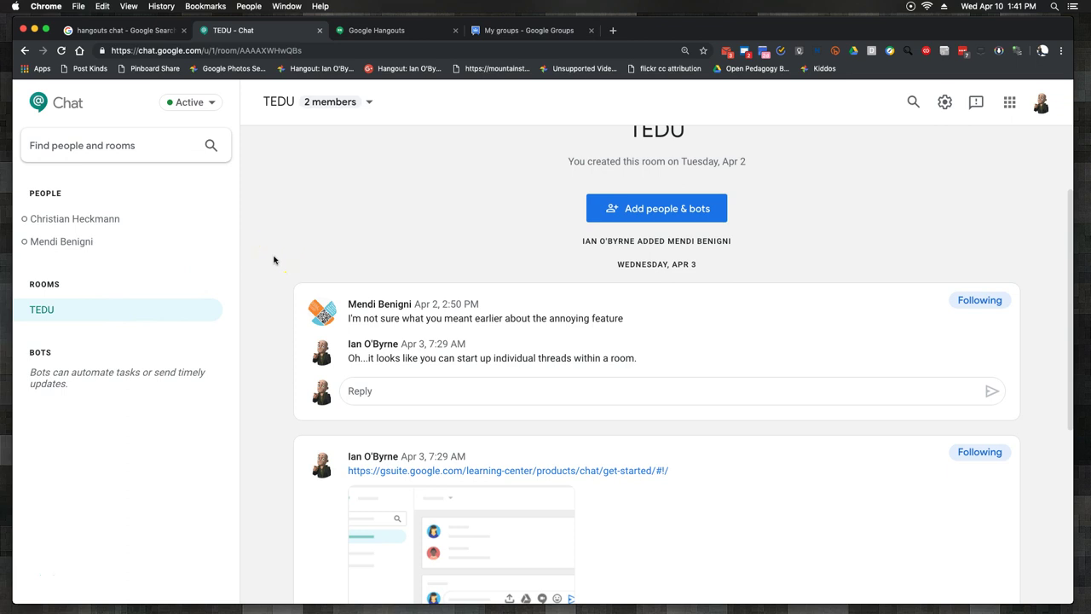
pyautogui.scroll(3, 340, 243)
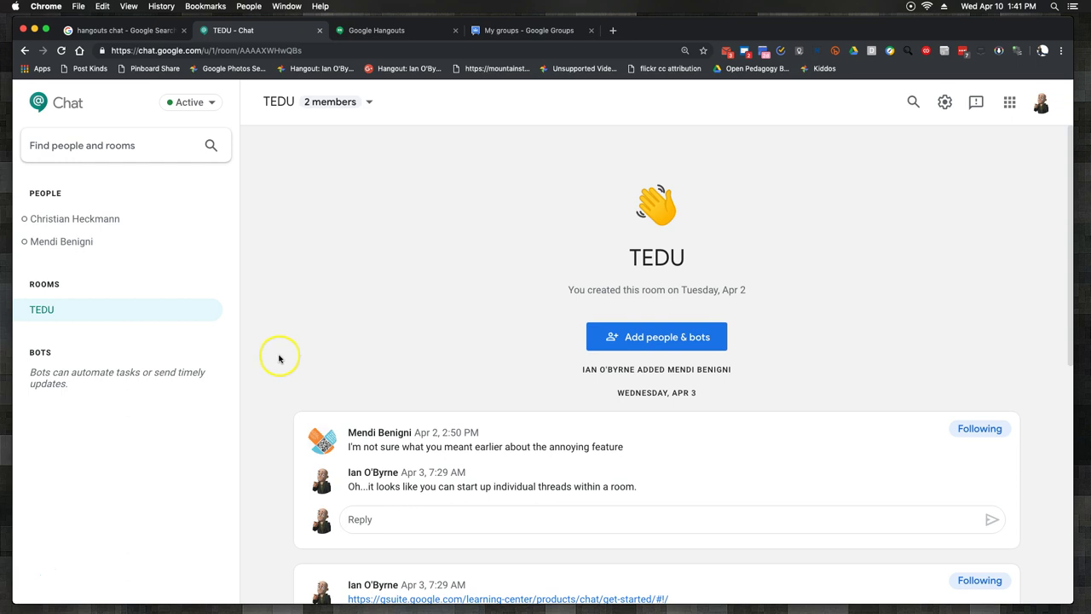
pyautogui.click(96, 241)
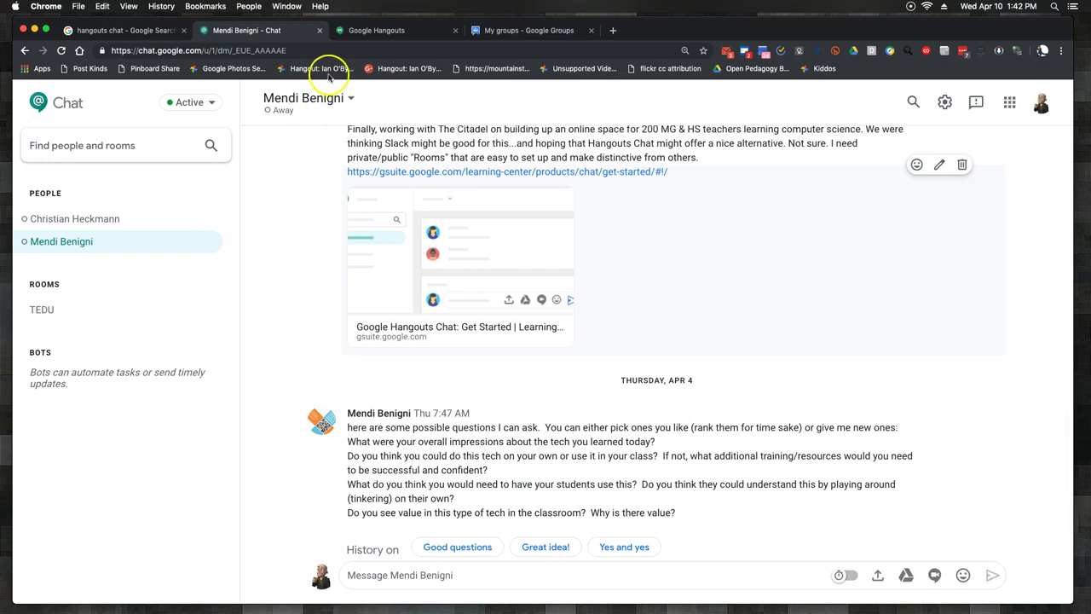
# Switch to the Google Hangouts tab showing the classic home screen with no recent chats
pyautogui.click(368, 32)
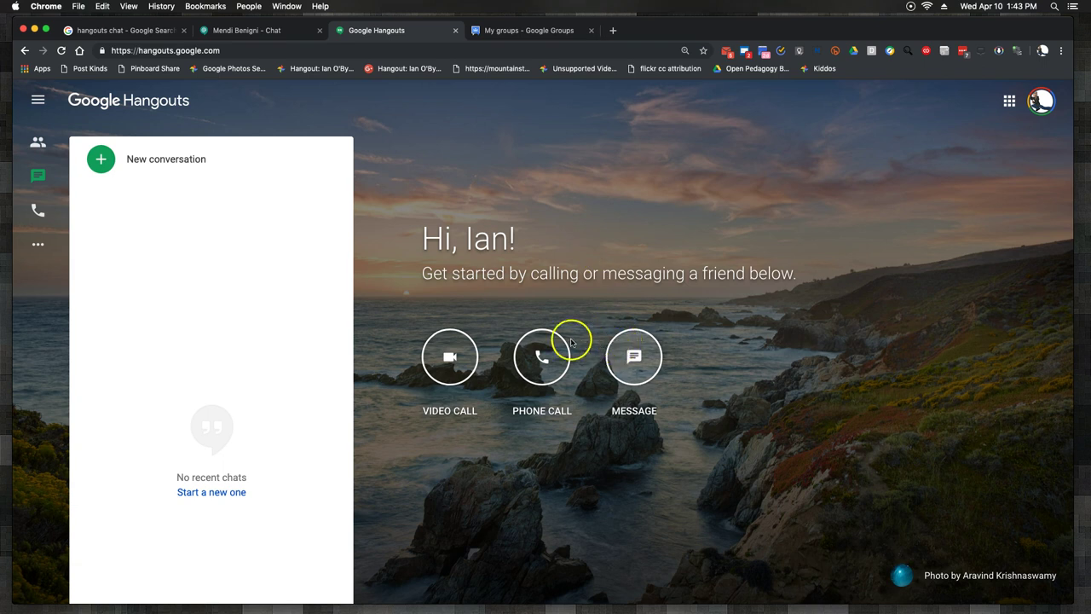
pyautogui.click(551, 358)
pyautogui.click(633, 359)
pyautogui.click(634, 358)
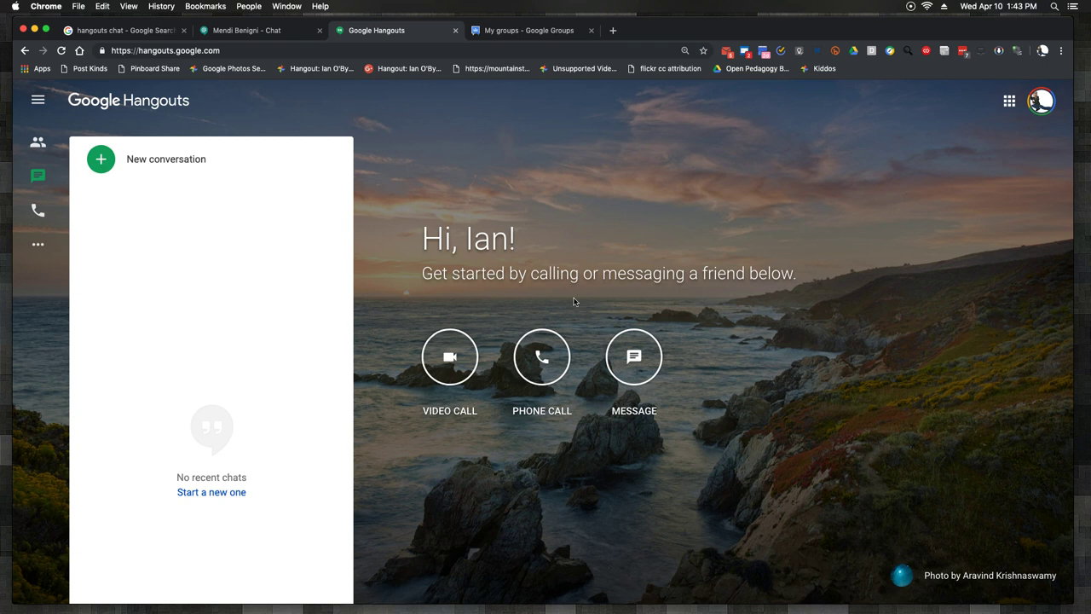
pyautogui.click(541, 348)
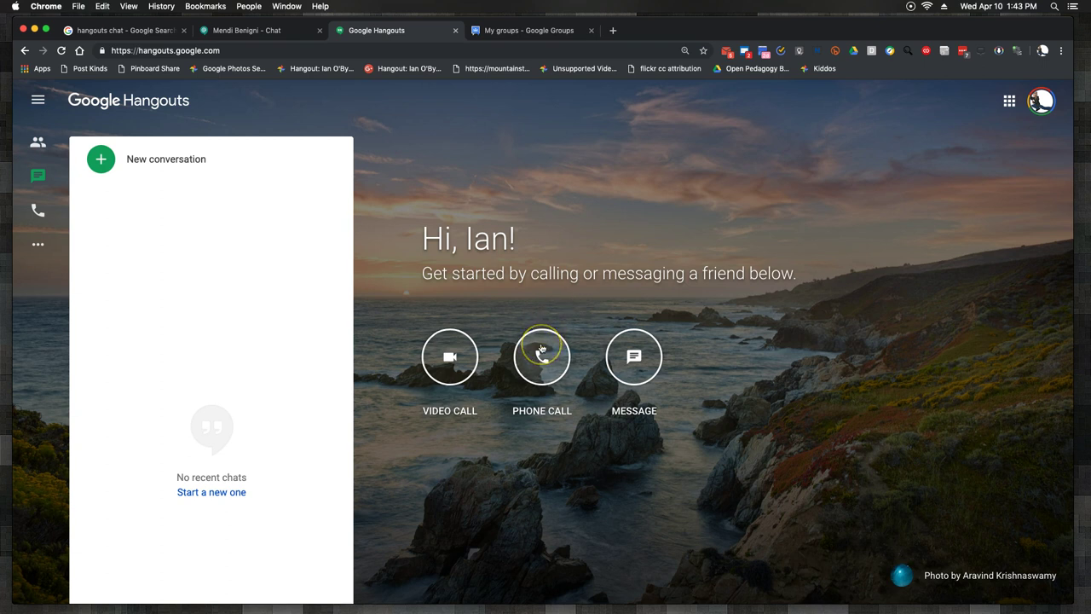
pyautogui.click(512, 309)
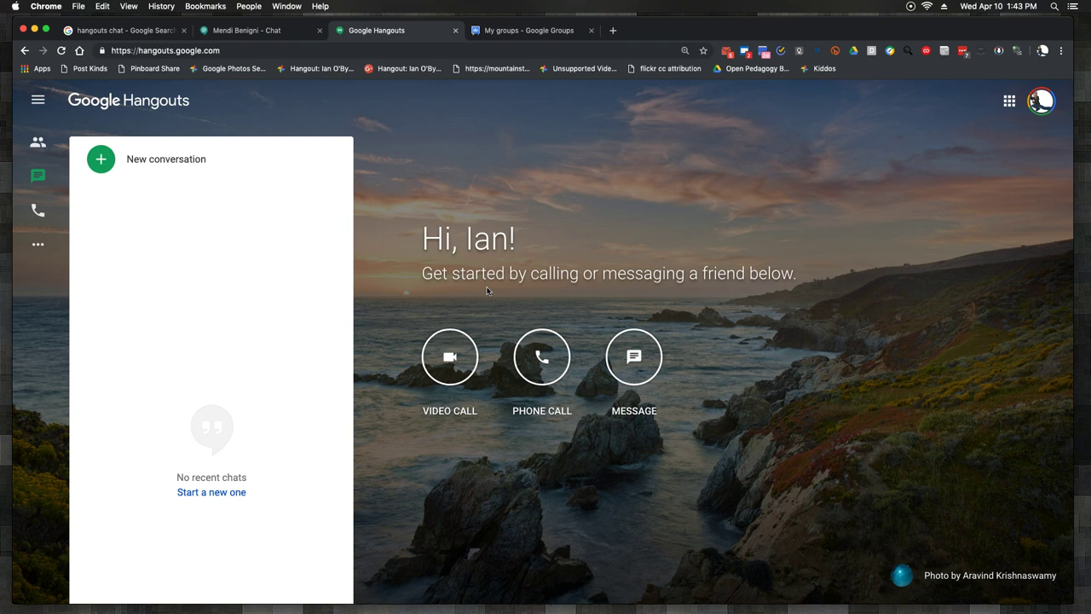
pyautogui.click(426, 286)
pyautogui.click(399, 307)
pyautogui.click(244, 31)
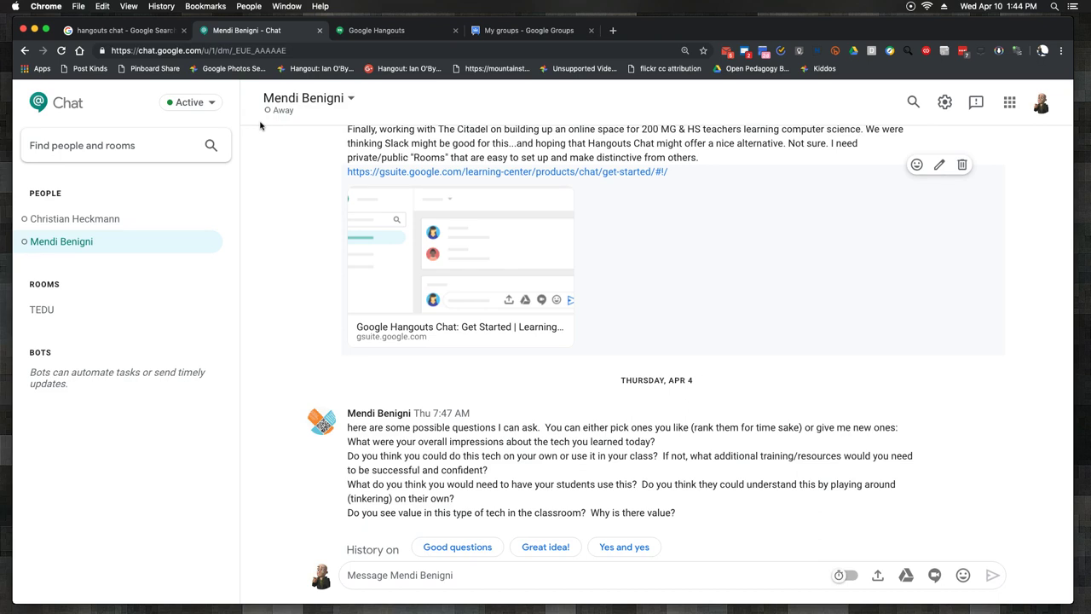
pyautogui.scroll(-2, 263, 141)
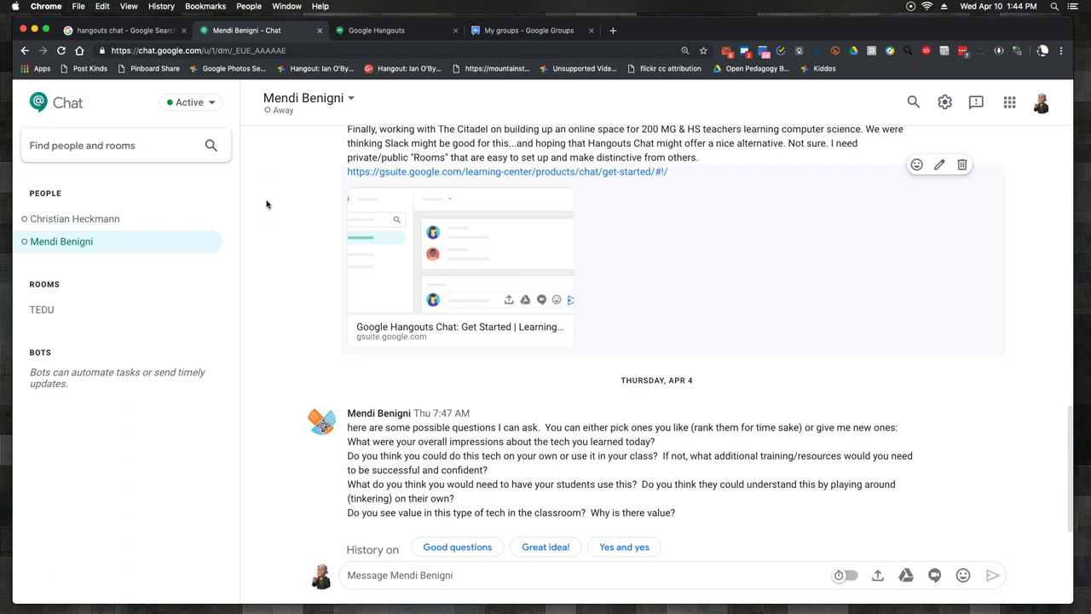
pyautogui.click(375, 31)
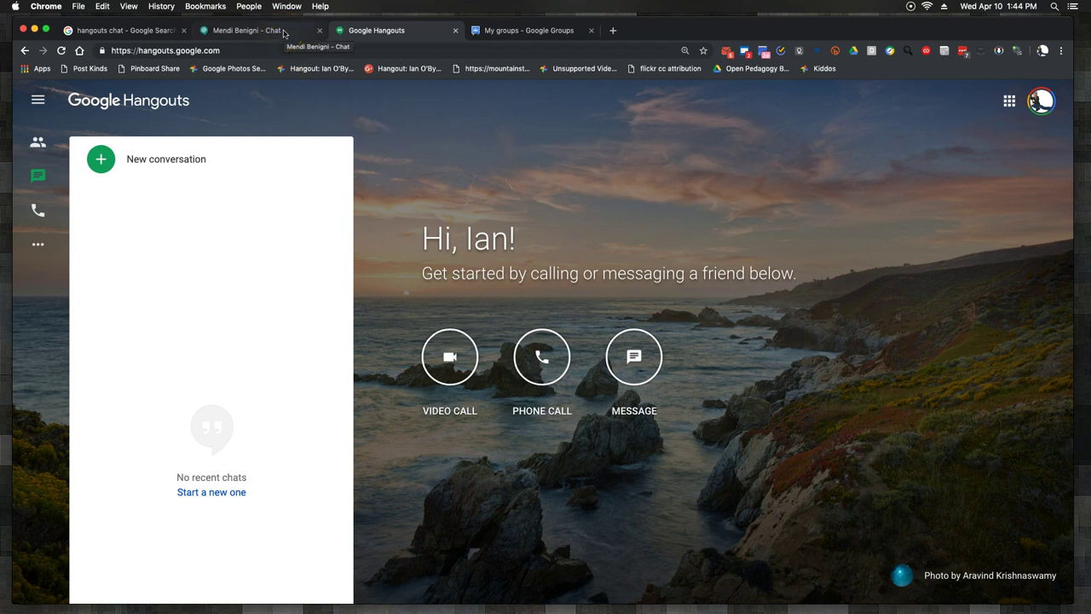
# Return to the Hangouts Chat tab with the classroom-tech direct-message conversation
pyautogui.click(375, 30)
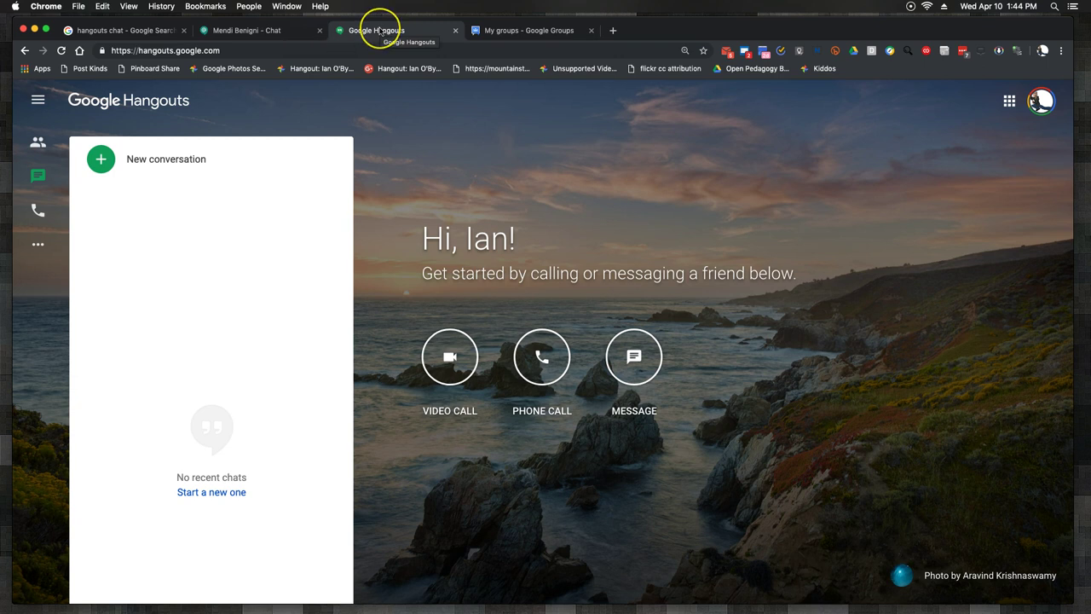
pyautogui.moveTo(415, 115)
pyautogui.mouseDown()
pyautogui.moveTo(294, 114)
pyautogui.moveTo(303, 112)
pyautogui.mouseUp()
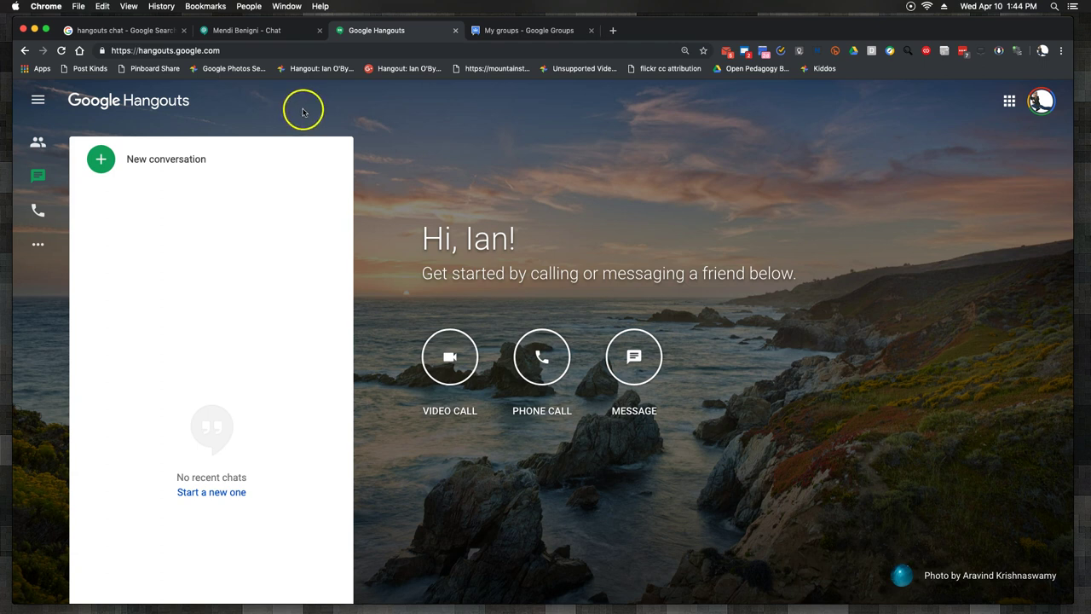
pyautogui.click(256, 31)
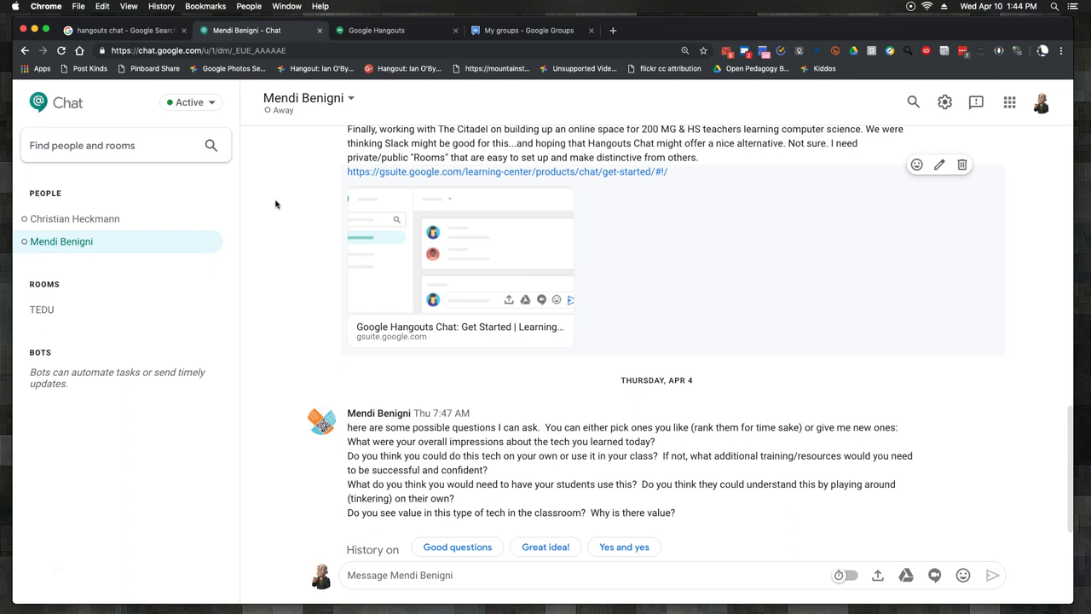
# Scroll through the direct-message history, then switch to the classic Google Hangouts tab
pyautogui.click(276, 230)
pyautogui.click(252, 248)
pyautogui.click(254, 255)
pyautogui.click(258, 274)
pyautogui.scroll(10, 258, 274)
pyautogui.scroll(-10, 260, 277)
pyautogui.click(260, 244)
pyautogui.click(48, 106)
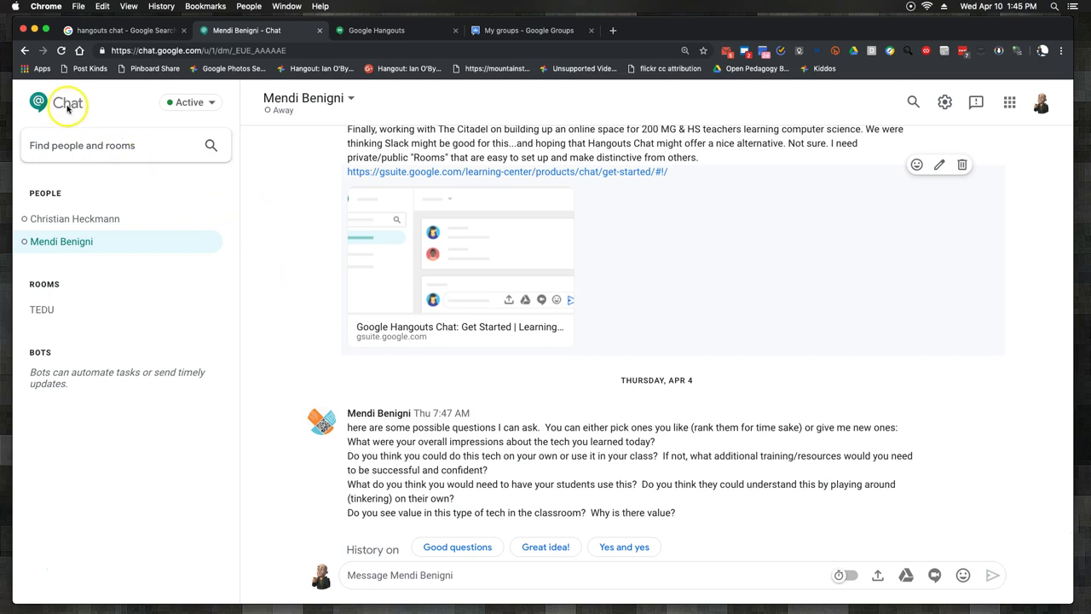
pyautogui.click(140, 139)
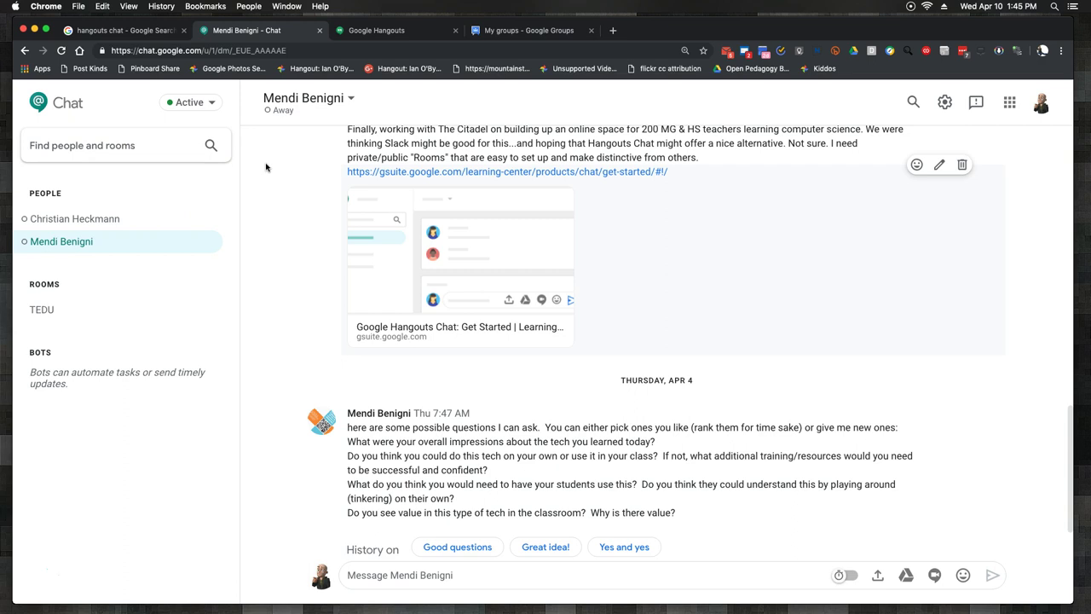
pyautogui.click(372, 25)
pyautogui.click(176, 137)
pyautogui.click(586, 151)
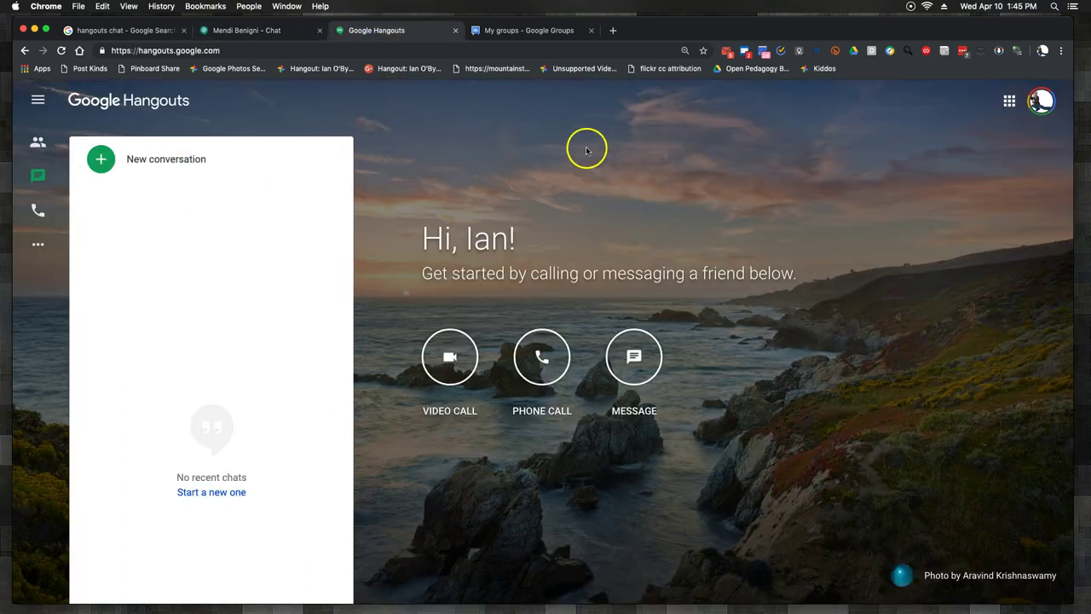
pyautogui.click(1040, 102)
pyautogui.click(766, 224)
pyautogui.click(672, 207)
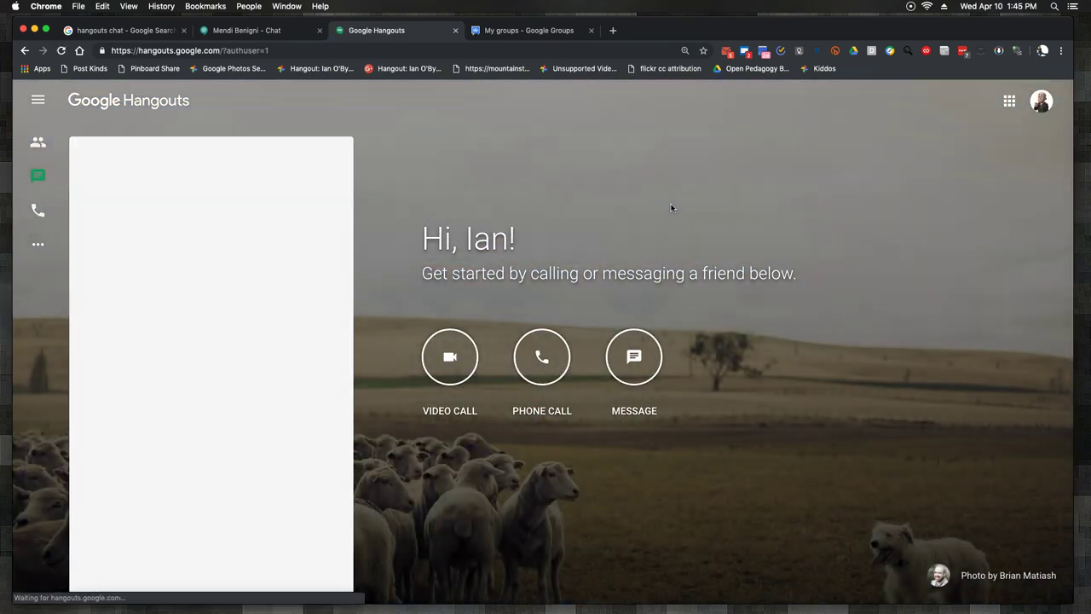
pyautogui.click(354, 402)
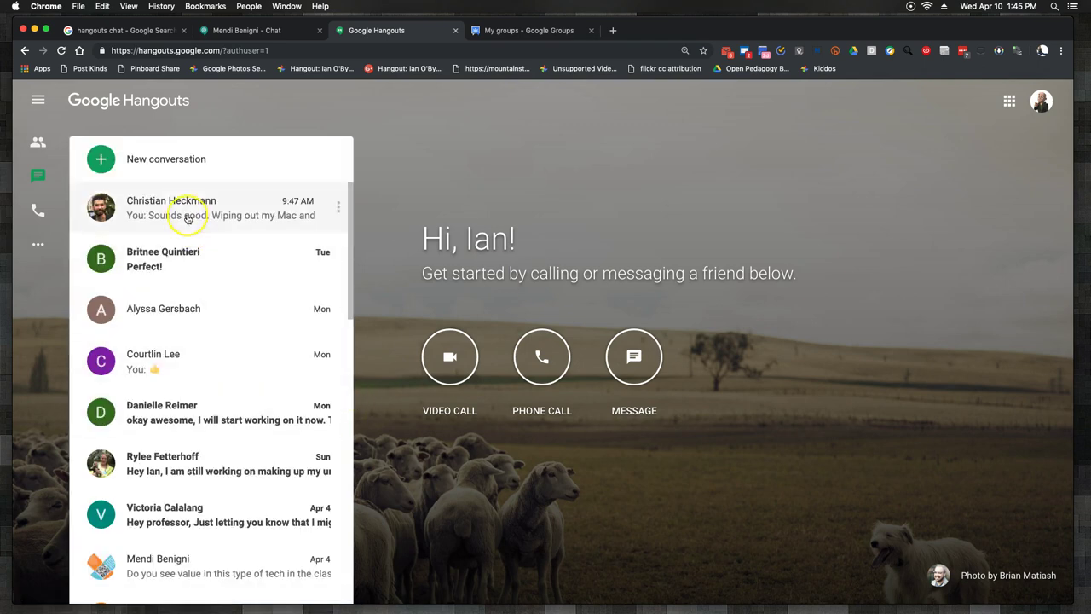
pyautogui.moveTo(183, 382)
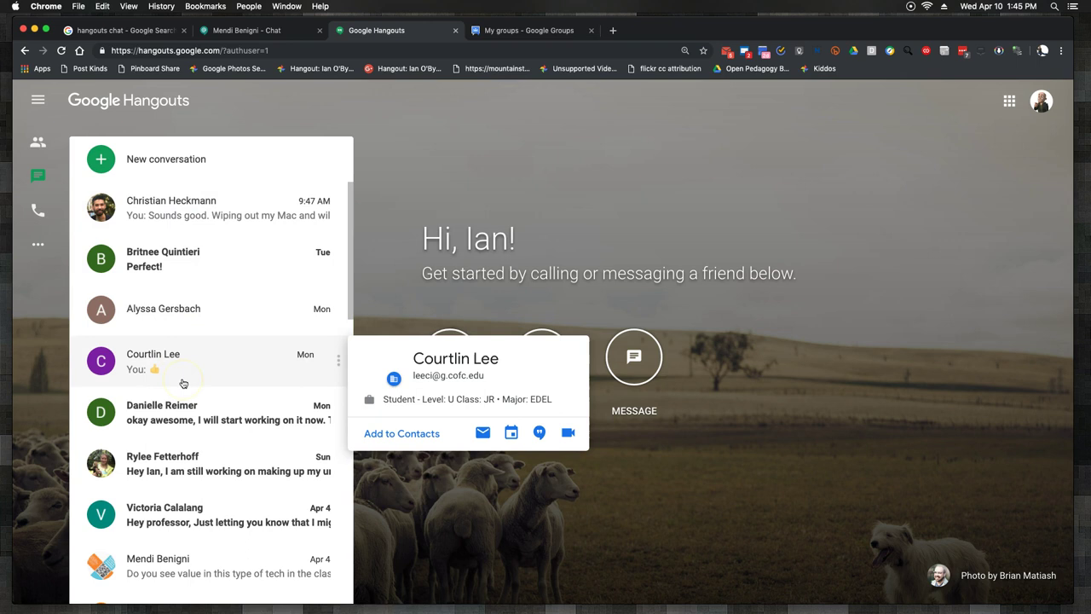
pyautogui.scroll(-5, 182, 384)
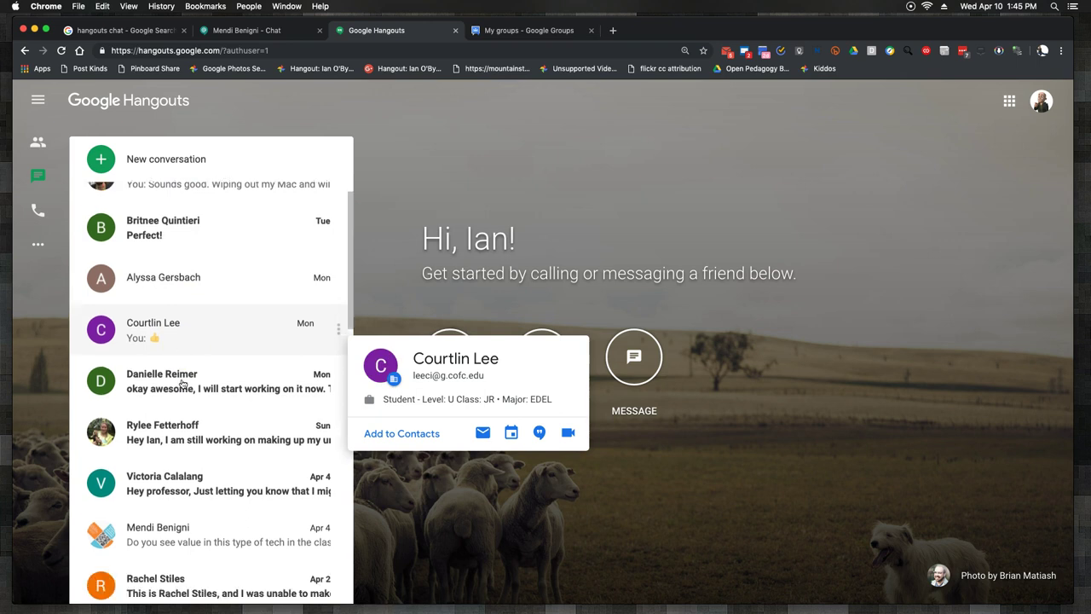
pyautogui.scroll(5, 183, 384)
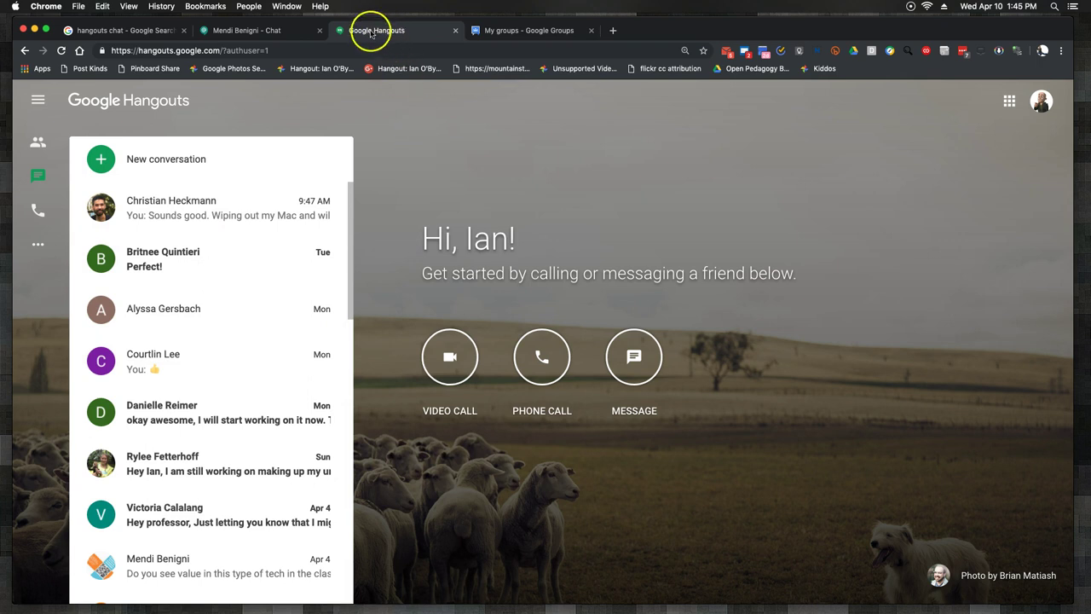
pyautogui.click(278, 31)
pyautogui.click(288, 214)
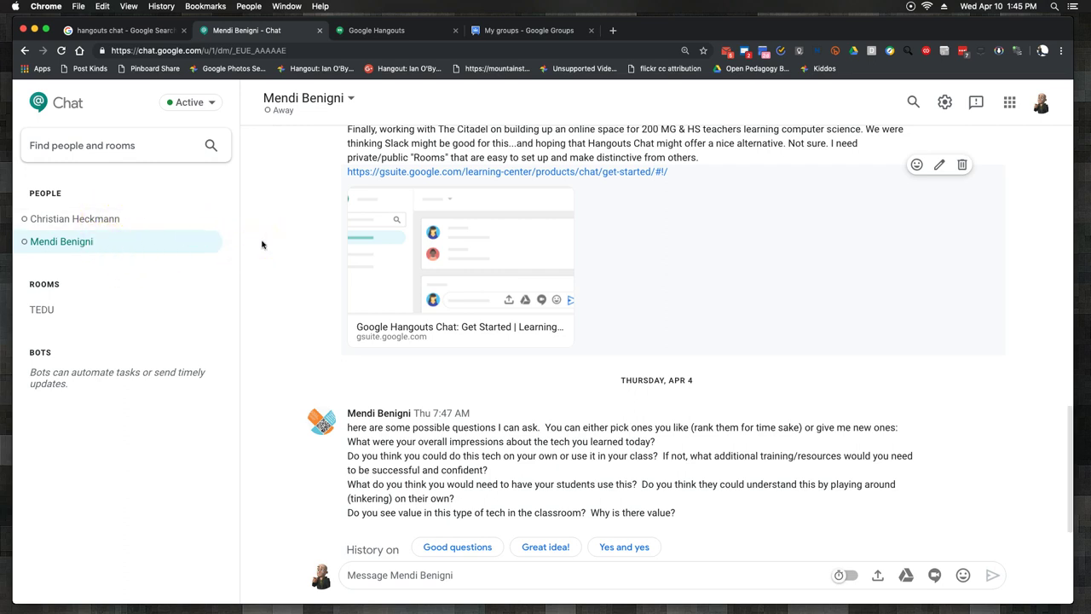
pyautogui.moveTo(142, 310)
pyautogui.mouseDown()
pyautogui.moveTo(65, 309)
pyautogui.moveTo(262, 281)
pyautogui.mouseUp()
pyautogui.click(262, 260)
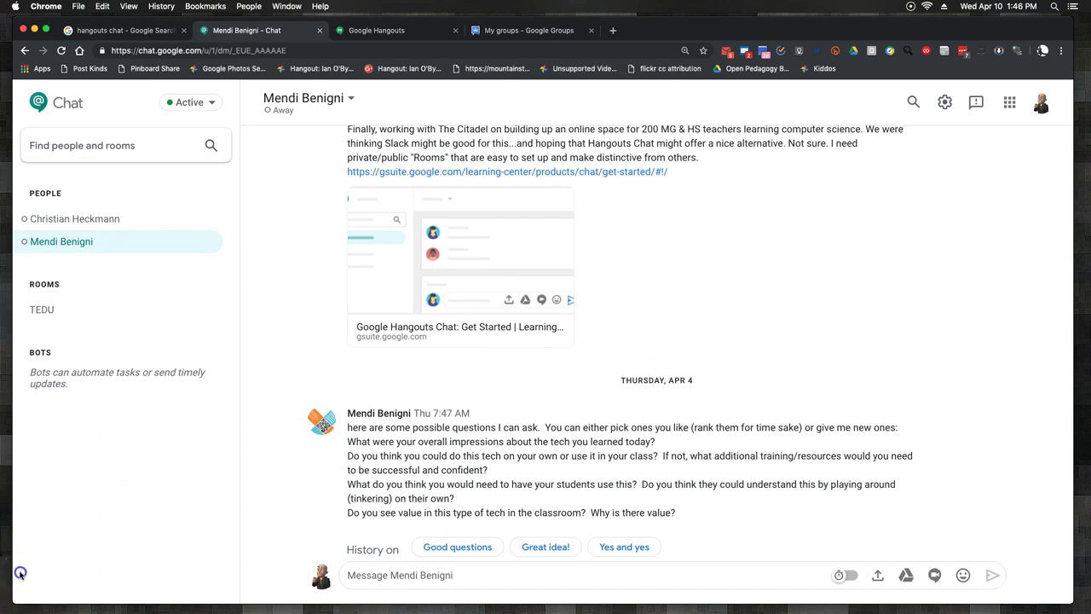
pyautogui.click(17, 610)
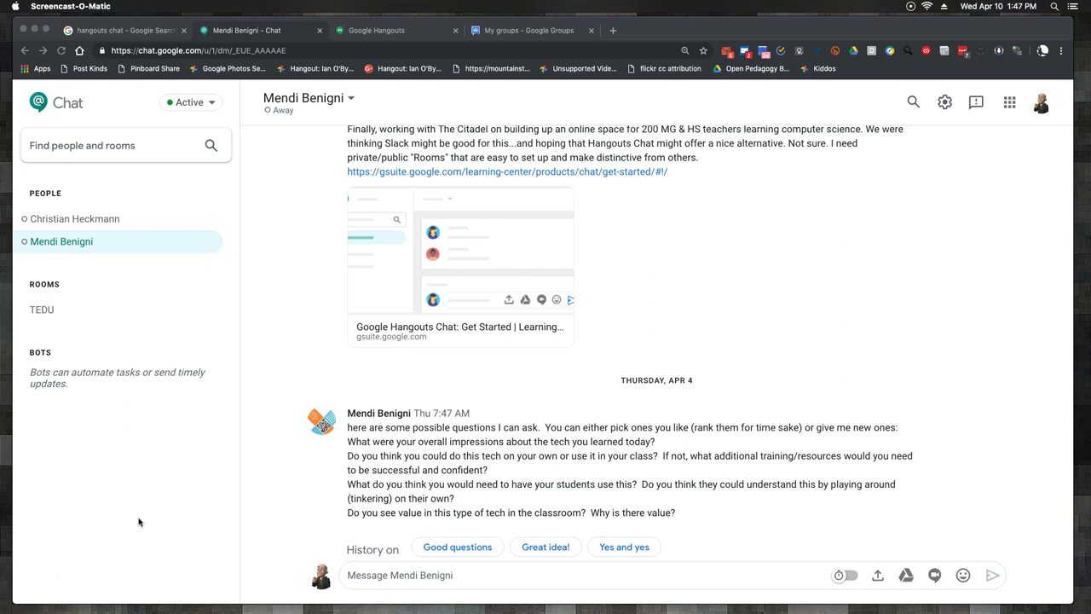
pyautogui.click(271, 408)
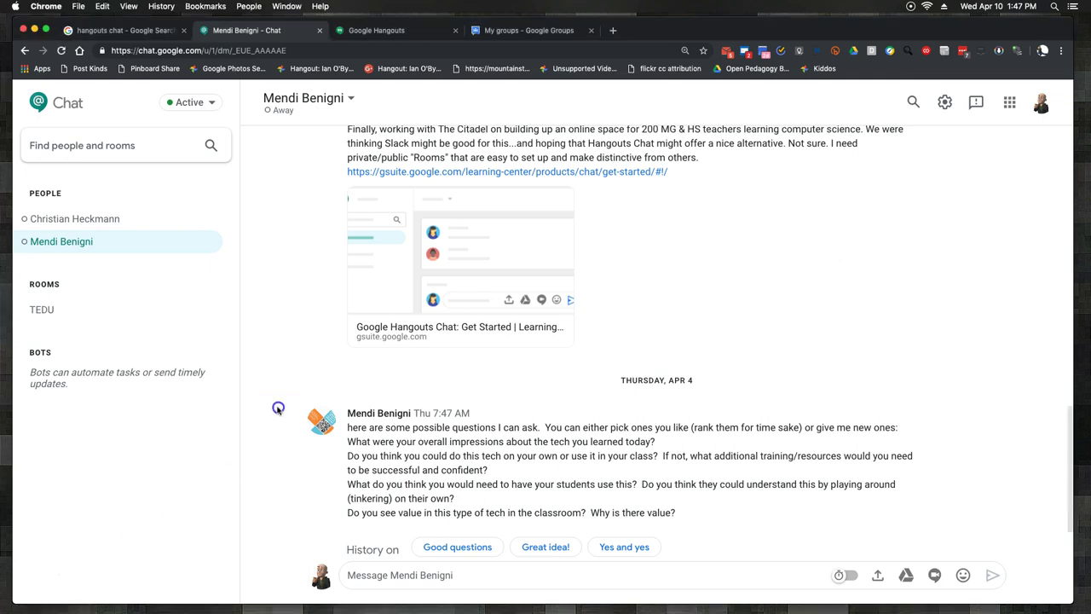
pyautogui.click(274, 333)
pyautogui.click(338, 226)
pyautogui.click(377, 31)
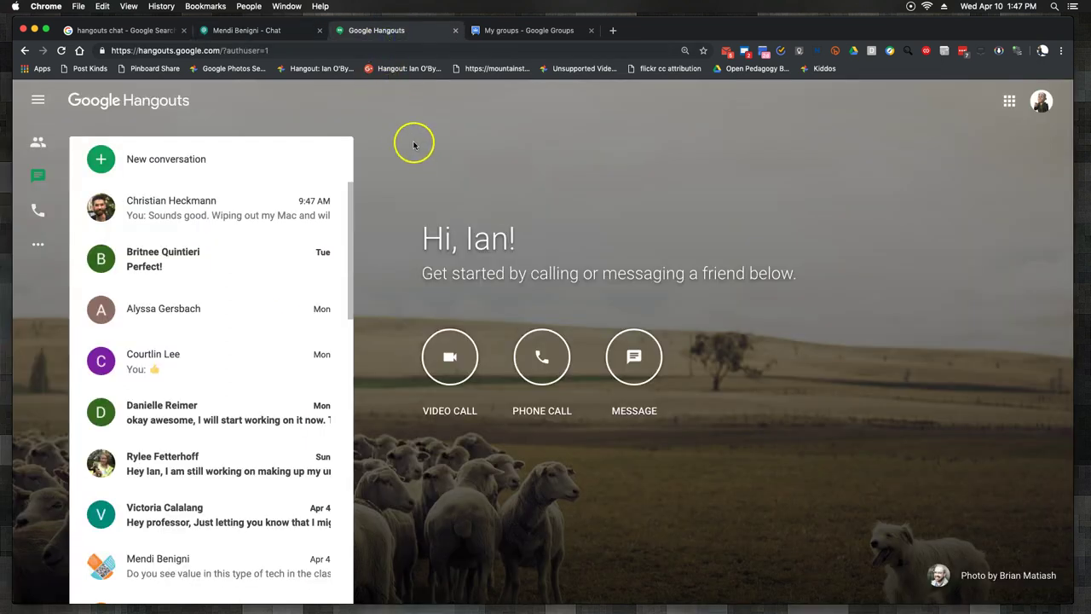
# Switch from classic Hangouts back to the Hangouts Chat direct-message tab
pyautogui.click(270, 30)
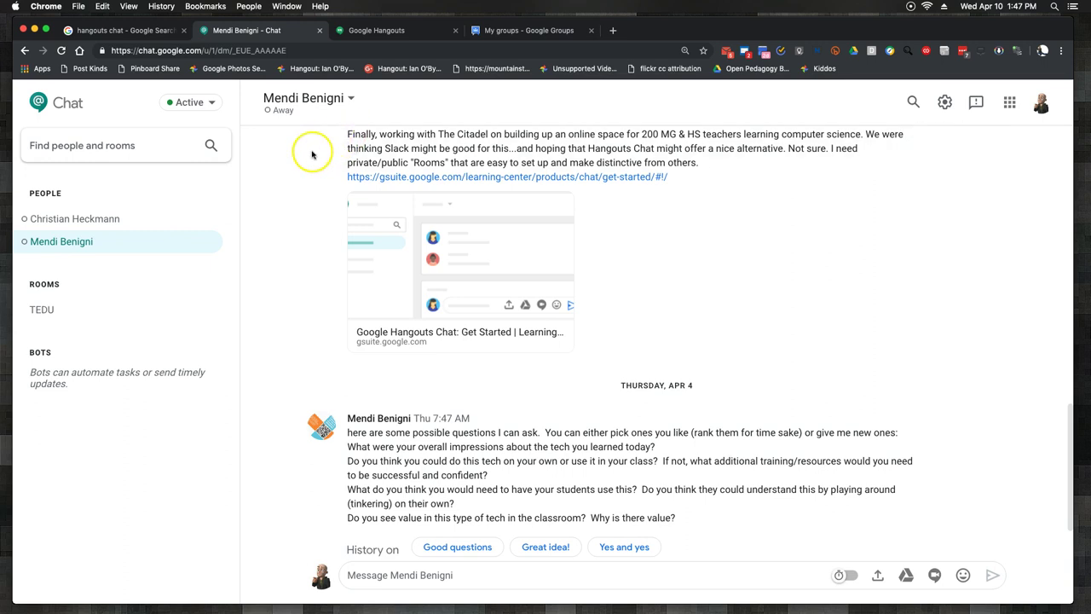
# Go to the My groups tab, scan the list, and open the BadgeChain group's topics
pyautogui.click(504, 30)
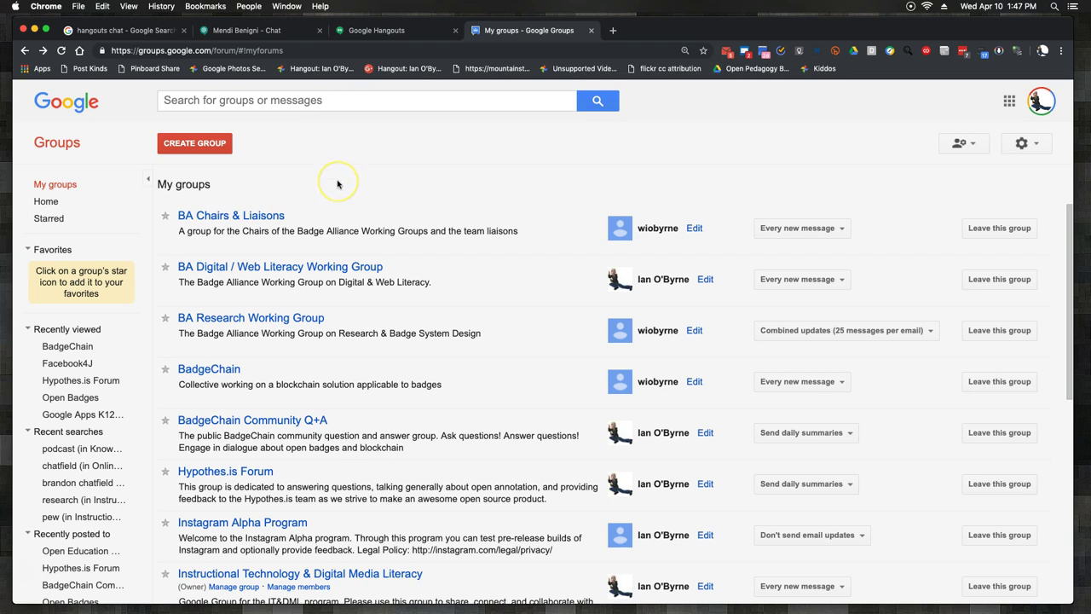
pyautogui.scroll(-5, 366, 312)
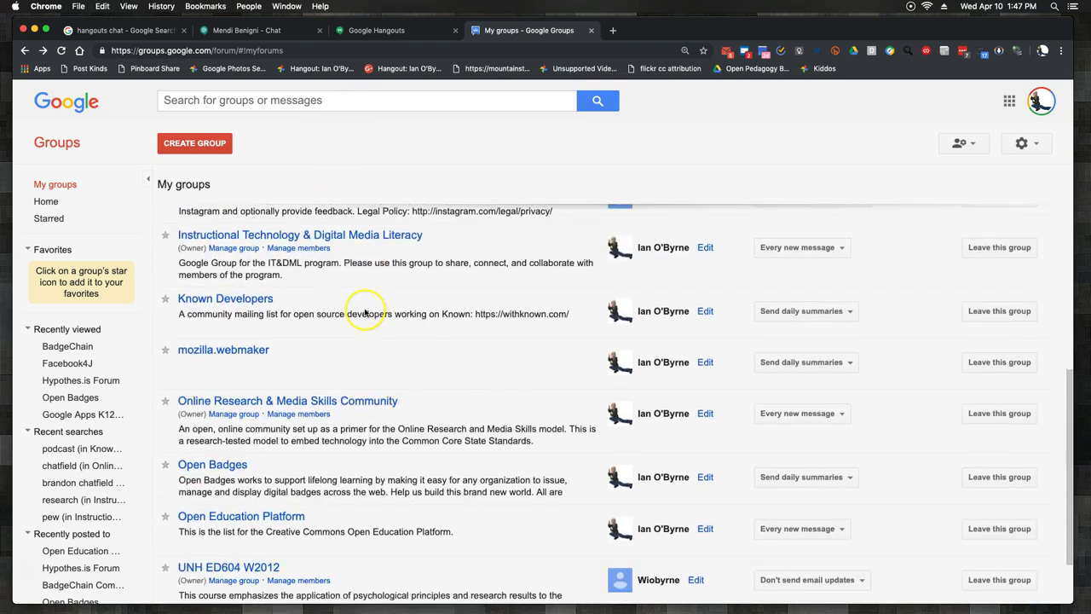
pyautogui.scroll(5, 365, 312)
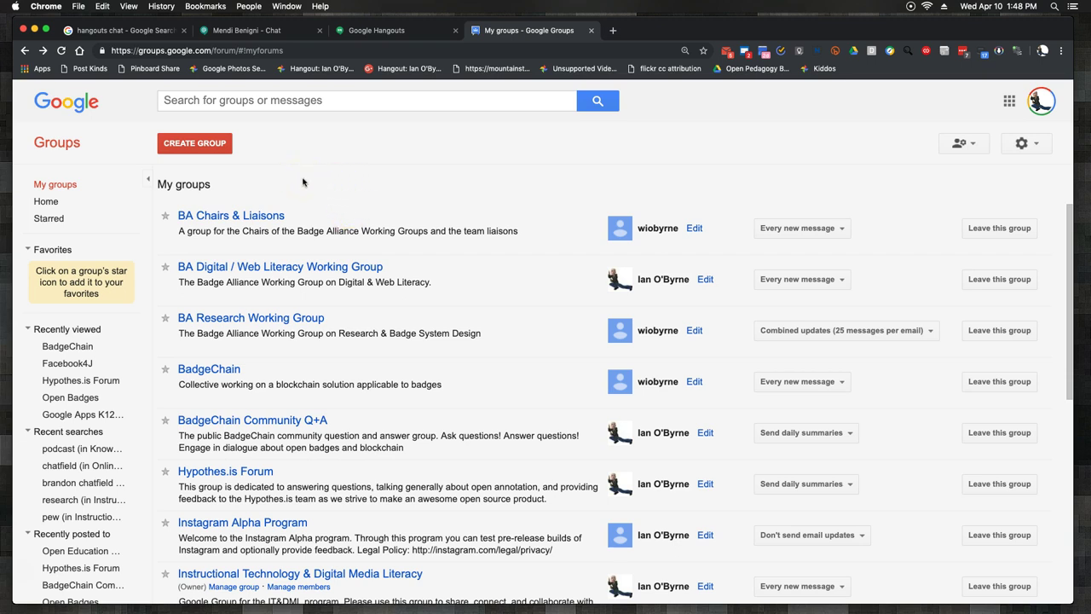
pyautogui.click(239, 369)
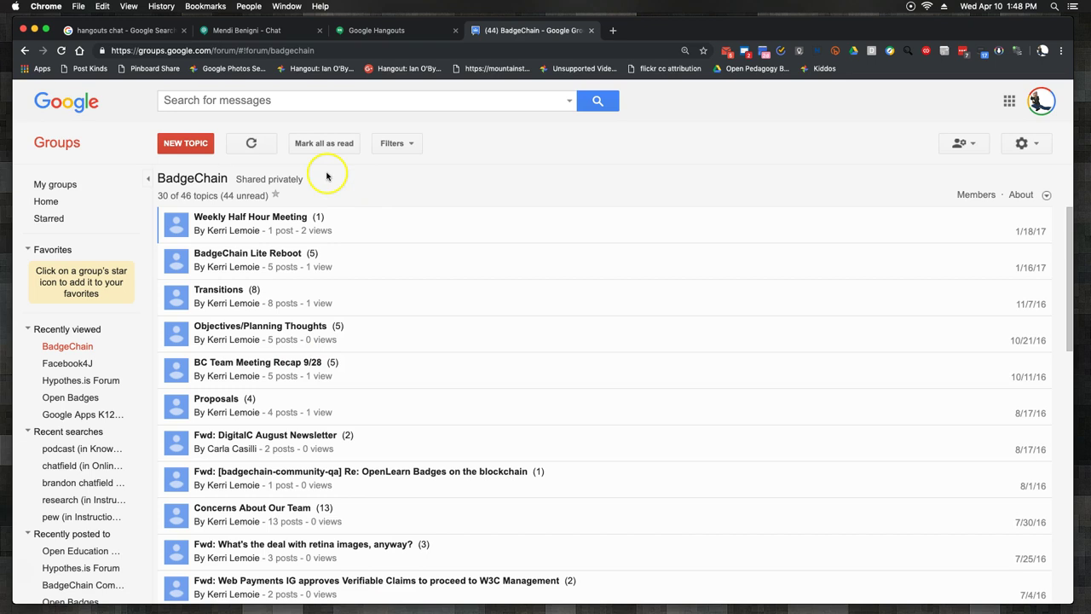
# Highlight BadgeChain's 'Shared privately' label, clear it, and go Back to My groups
pyautogui.moveTo(236, 179); pyautogui.dragTo(345, 183)
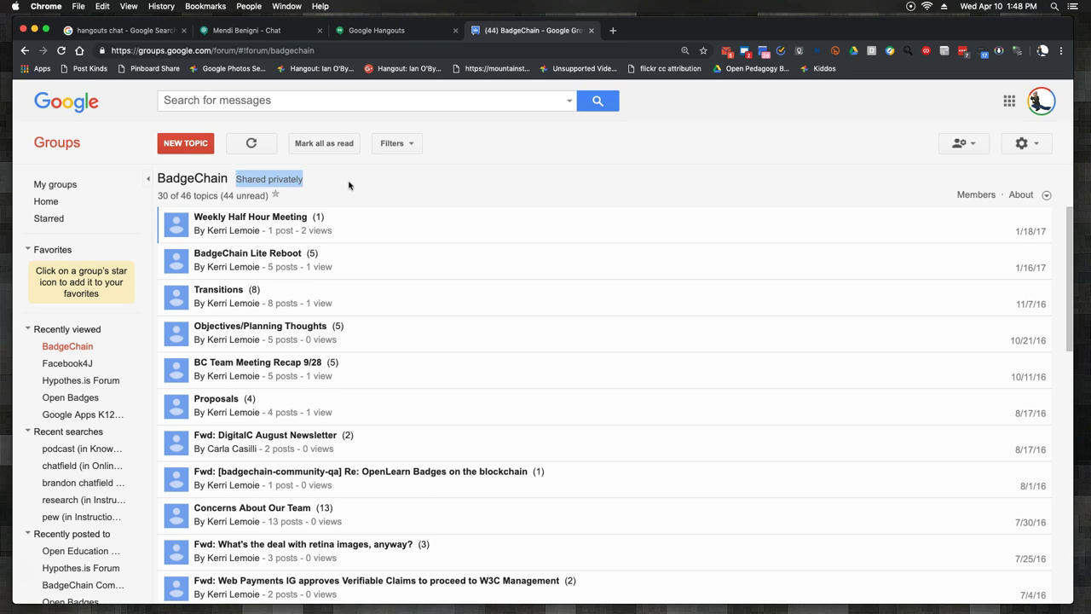
pyautogui.click(347, 183)
pyautogui.click(25, 50)
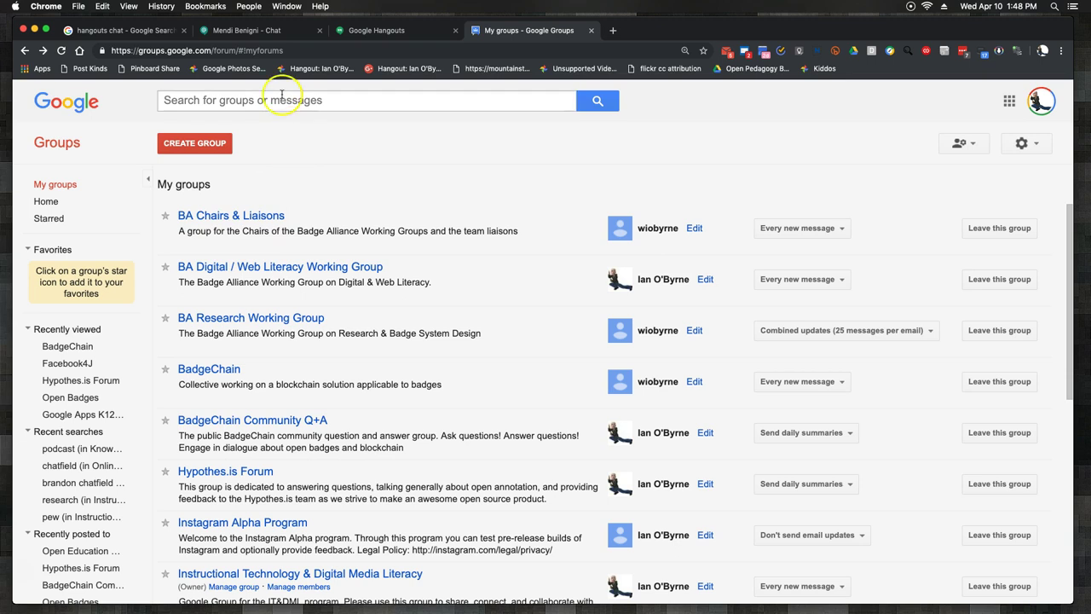
# Toggle between the Google Groups list and the Hangouts Chat direct message, finishing on Chat
pyautogui.click(289, 31)
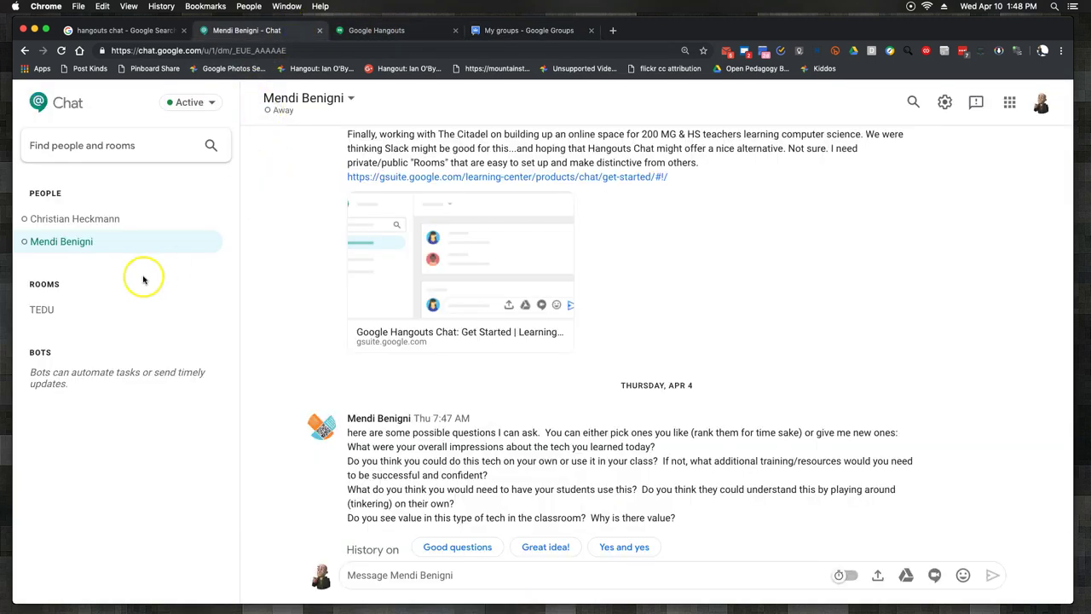
pyautogui.doubleClick(36, 284)
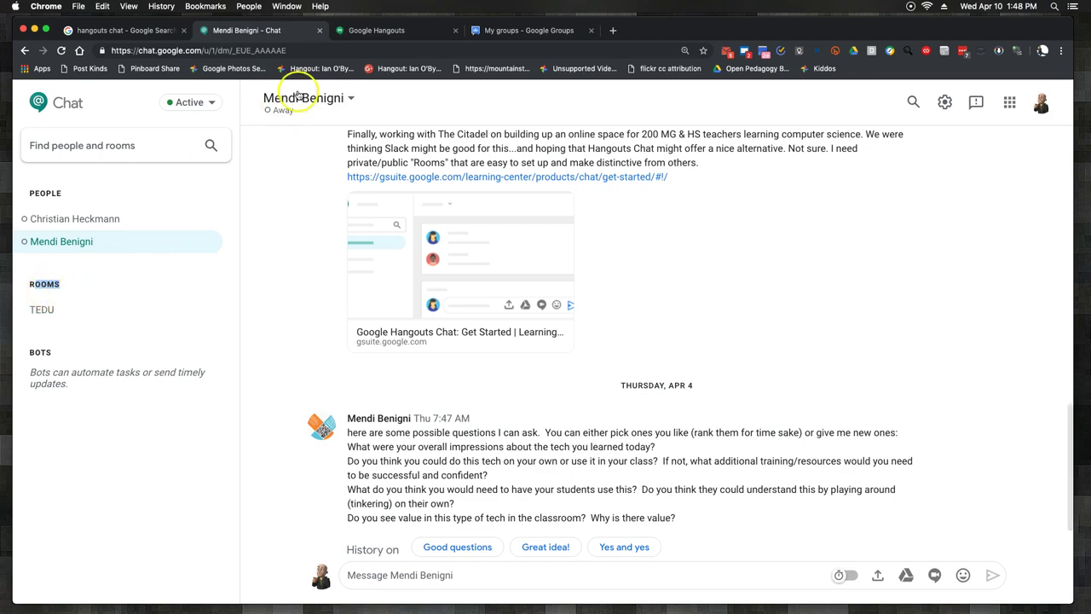
pyautogui.click(499, 31)
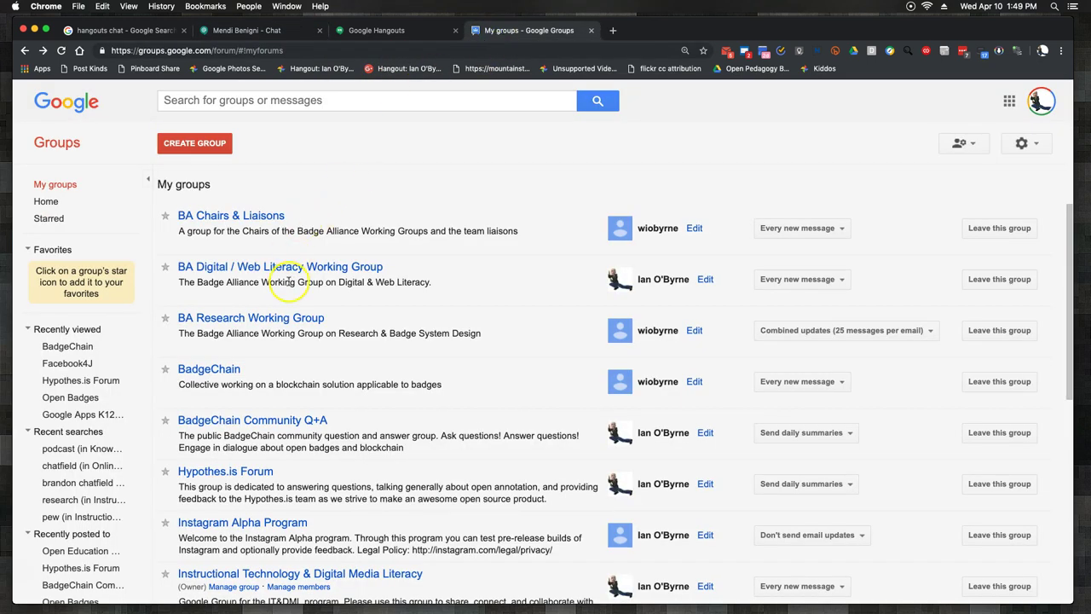
pyautogui.click(255, 31)
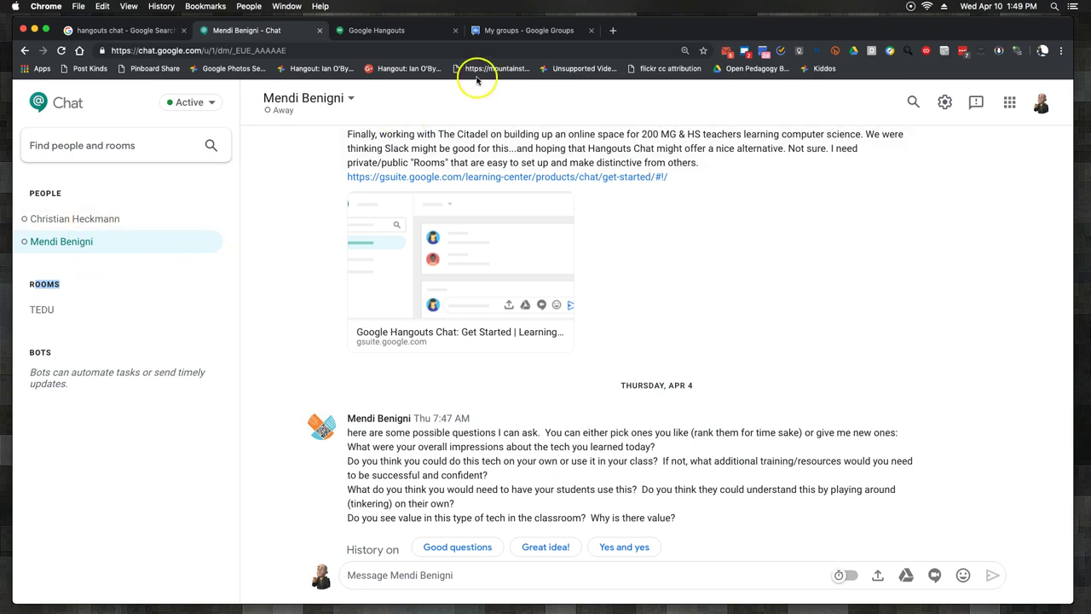
pyautogui.click(511, 31)
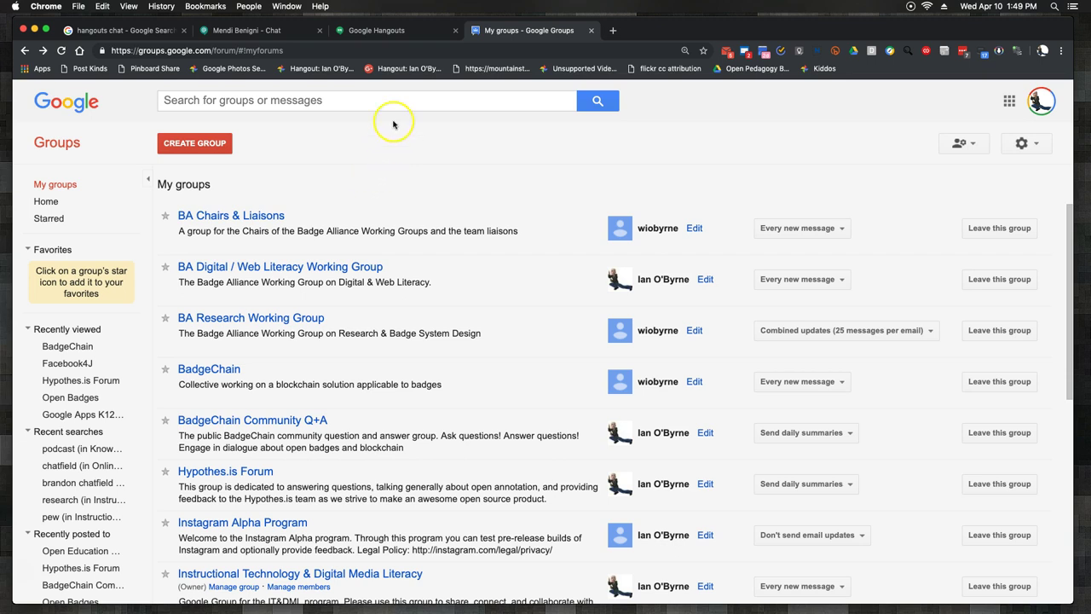
pyautogui.click(288, 34)
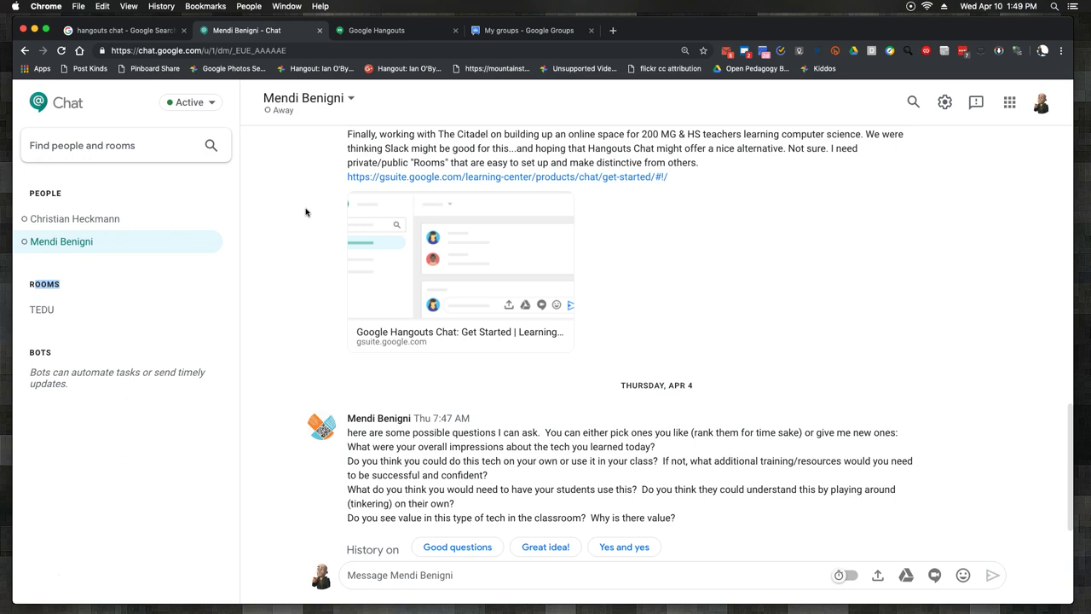
# Search Google for 'hangouts meet' in a new tab, then return to the Chat conversation
pyautogui.click(613, 31)
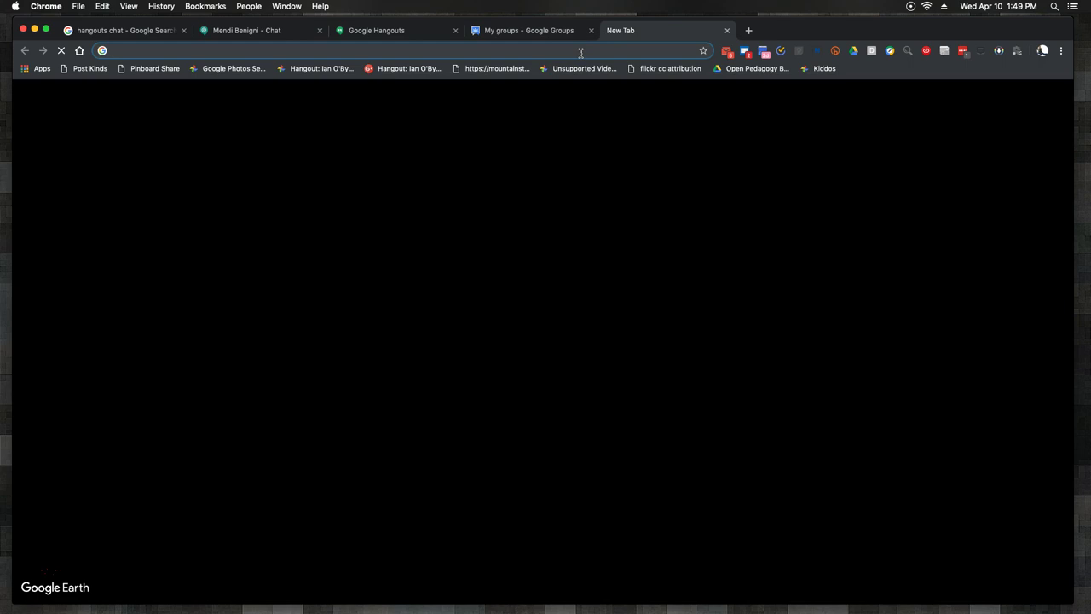
pyautogui.write('hangouts meet')
pyautogui.press('Return')
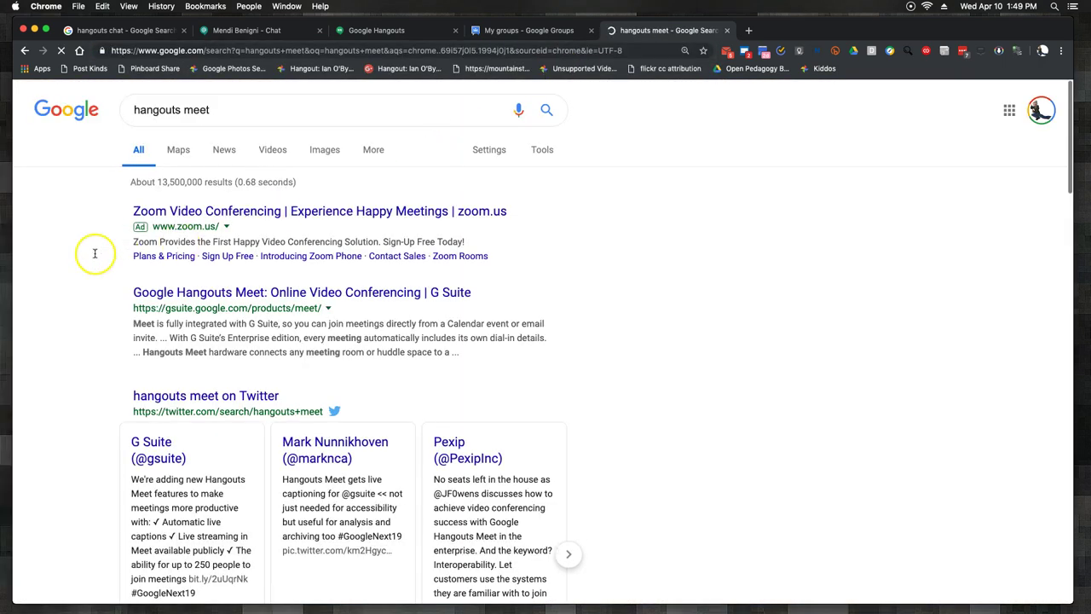
pyautogui.click(276, 36)
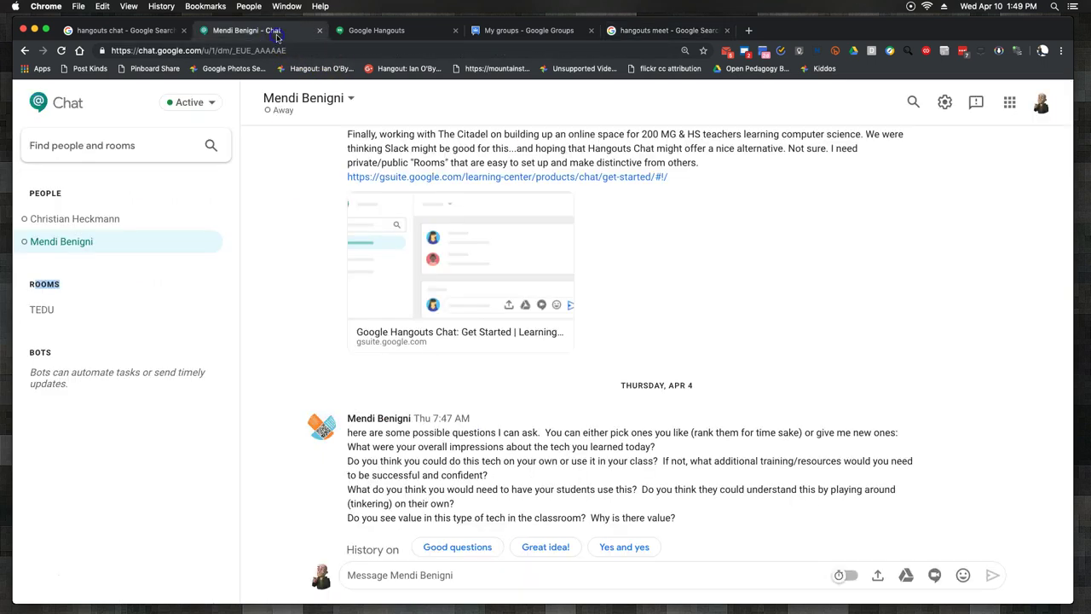